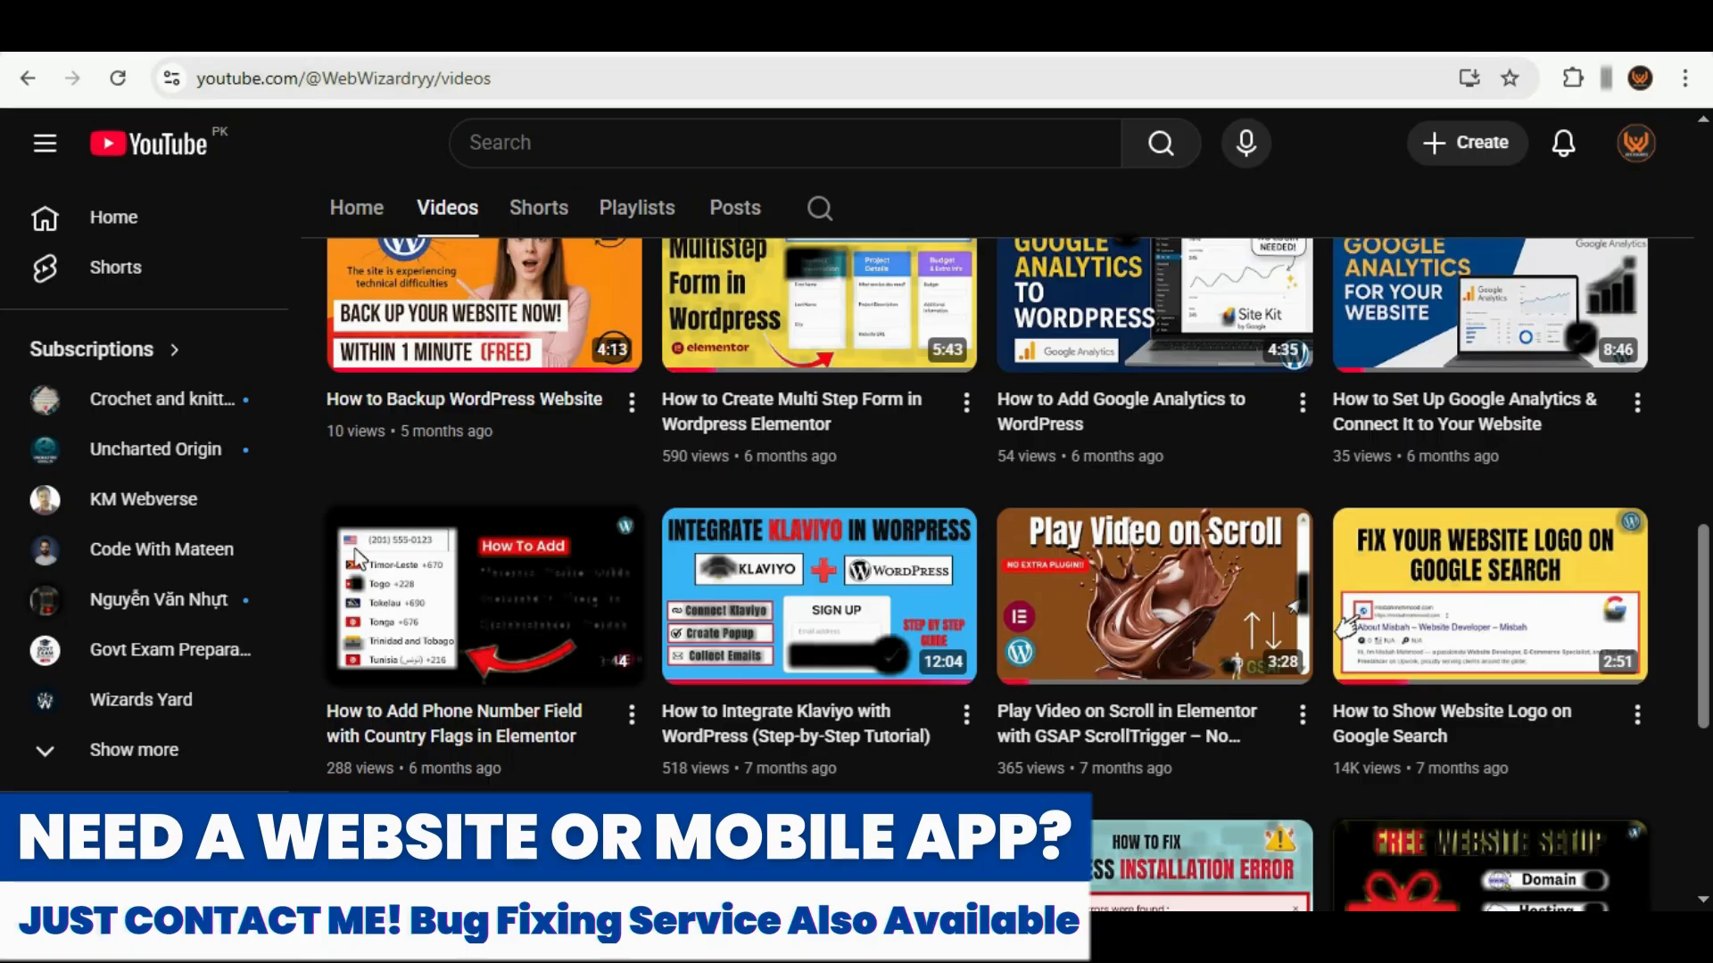
pyautogui.scroll(6, 1016, 571)
pyautogui.scroll(10, 1017, 571)
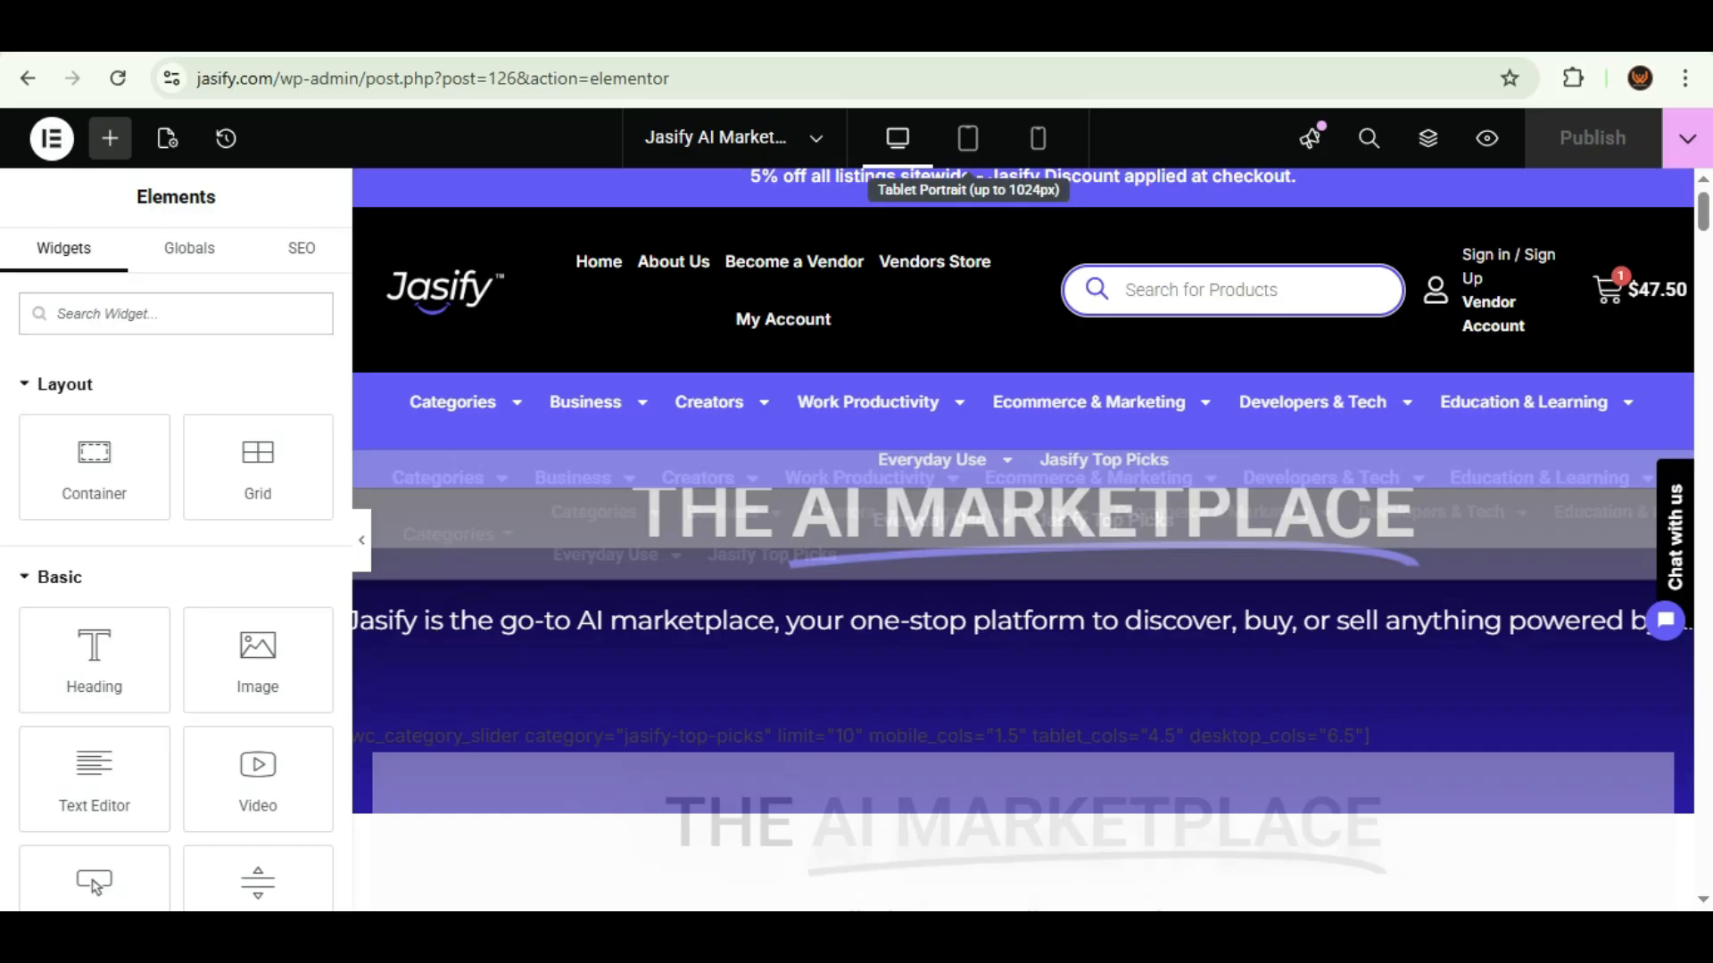
# Preview the page in tablet portrait and mobile views, look over the mobile layout, and return to desktop view.
pyautogui.click(968, 138)
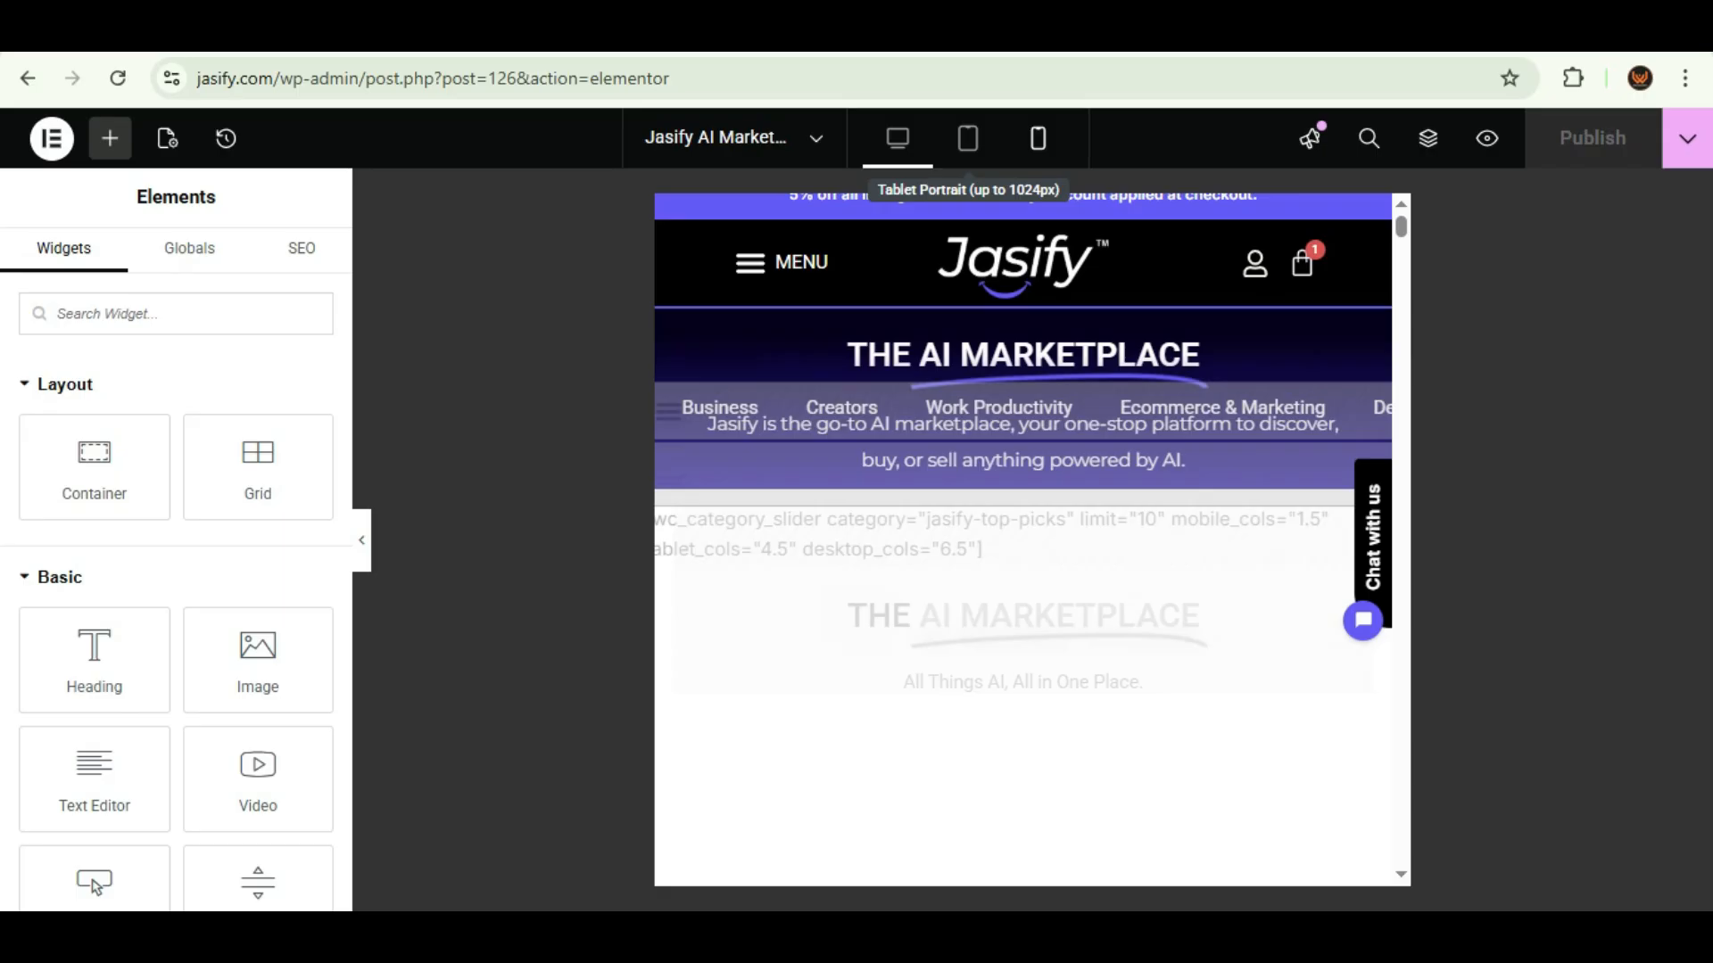
pyautogui.click(1037, 138)
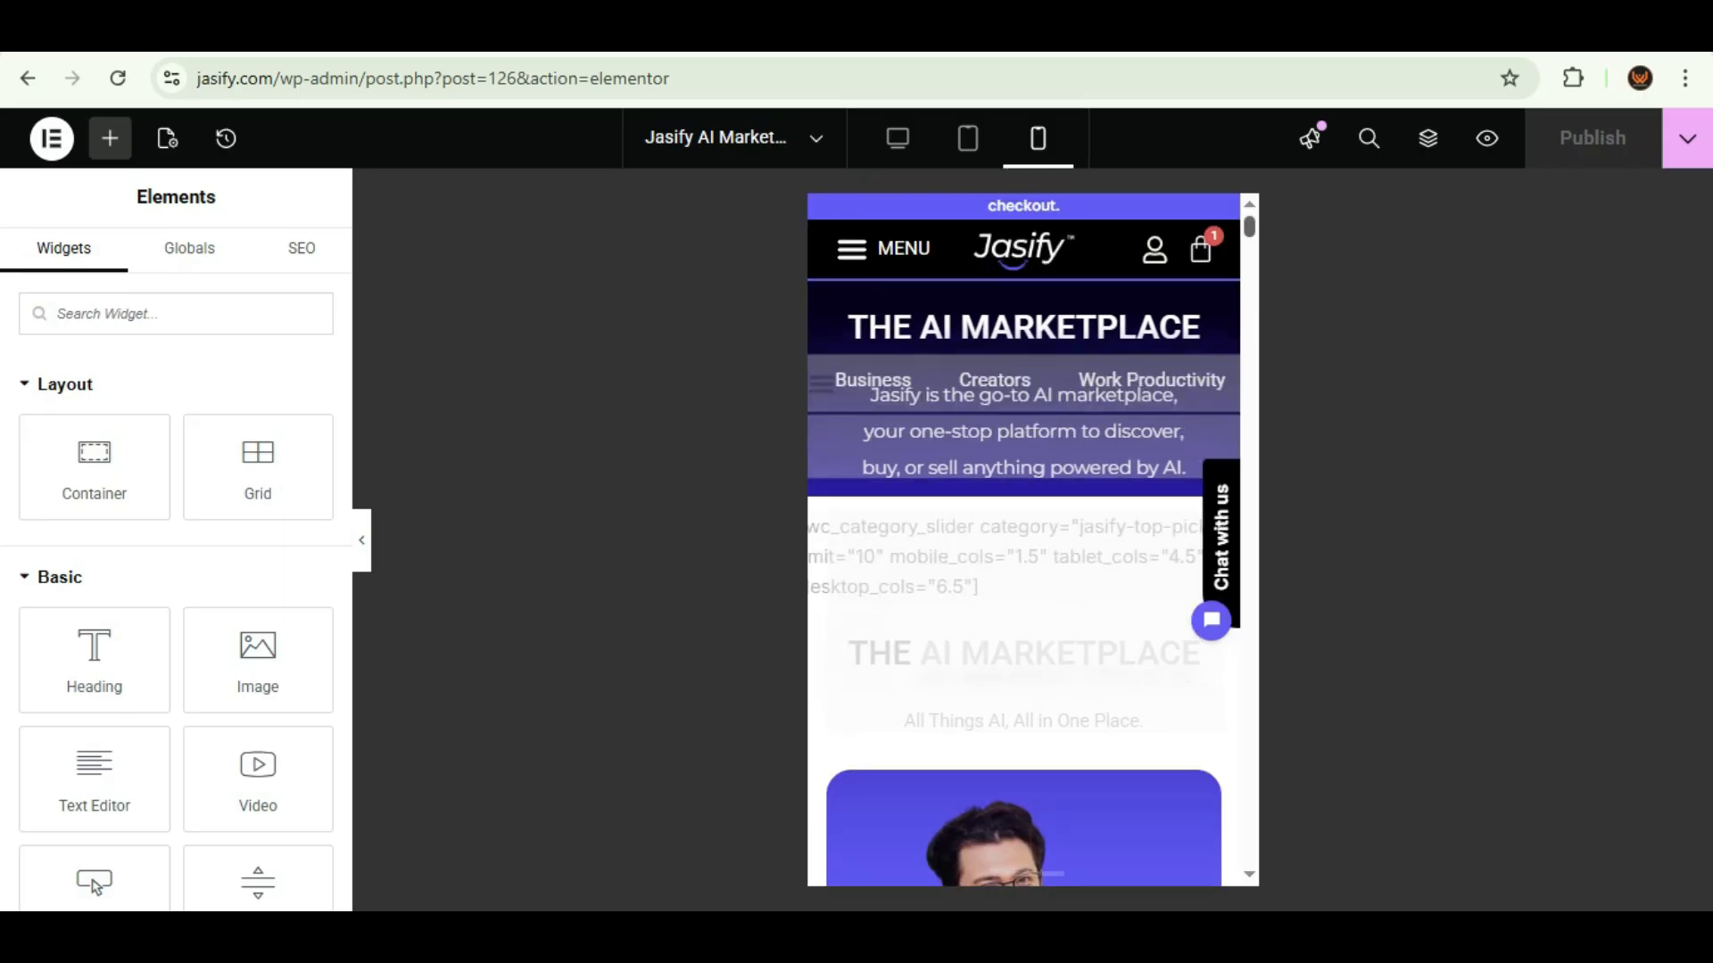
pyautogui.scroll(-6, 1023, 536)
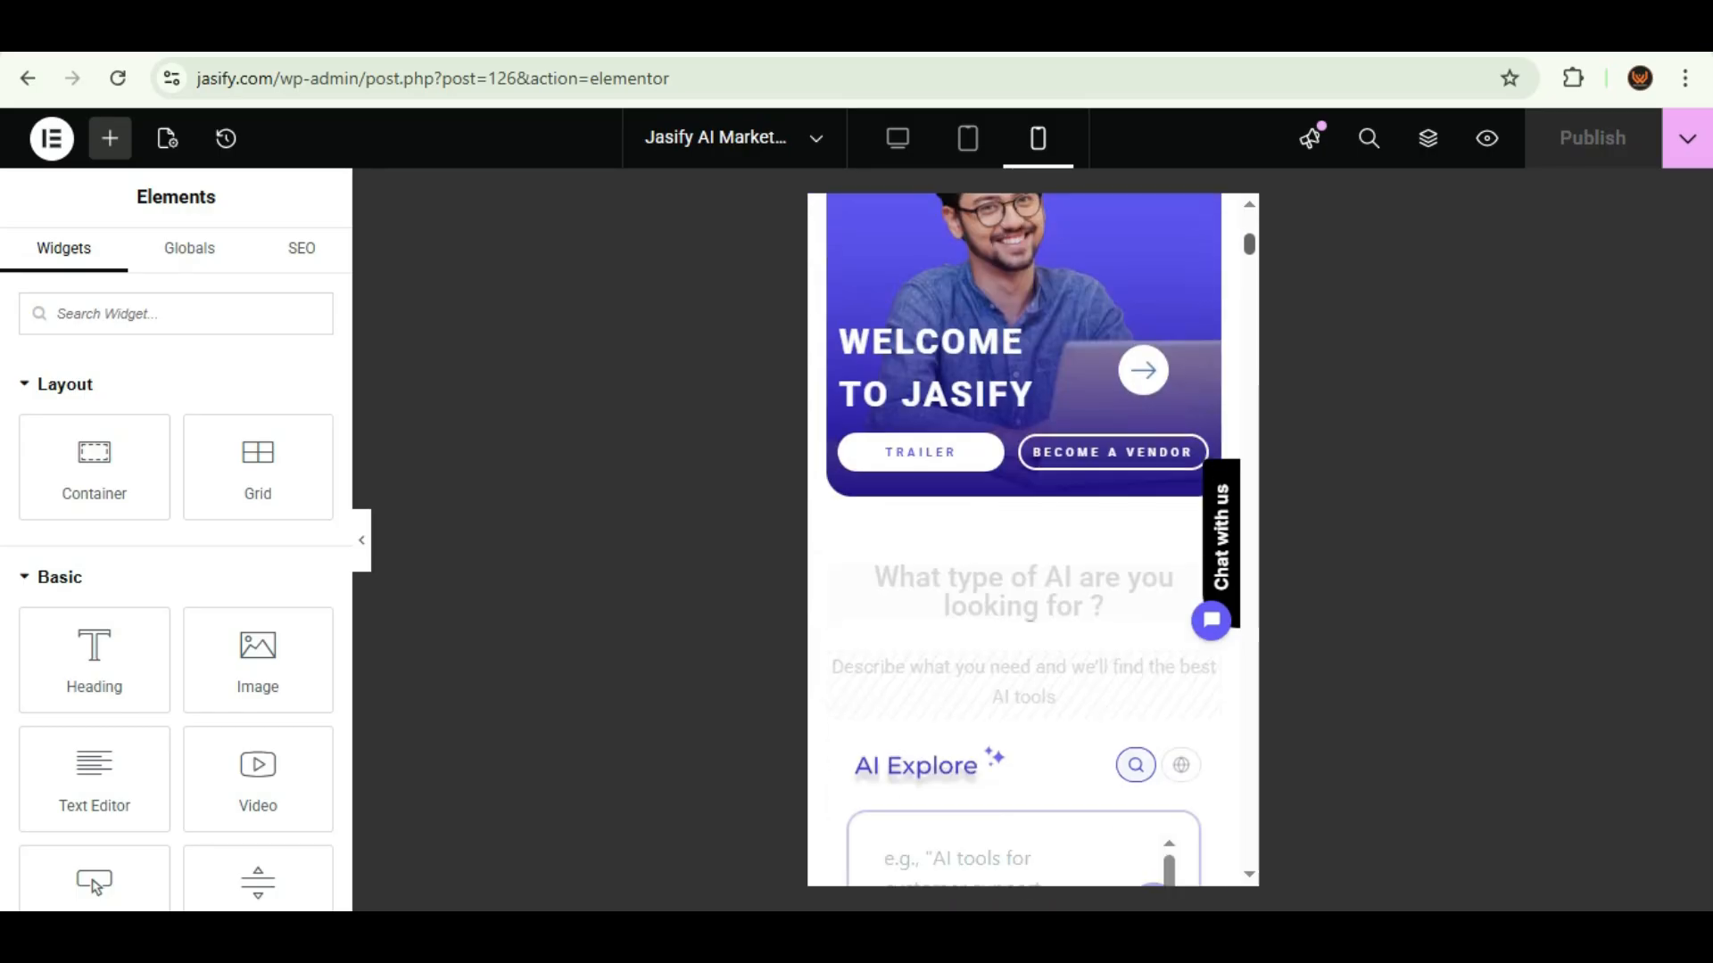
pyautogui.scroll(2, 1023, 535)
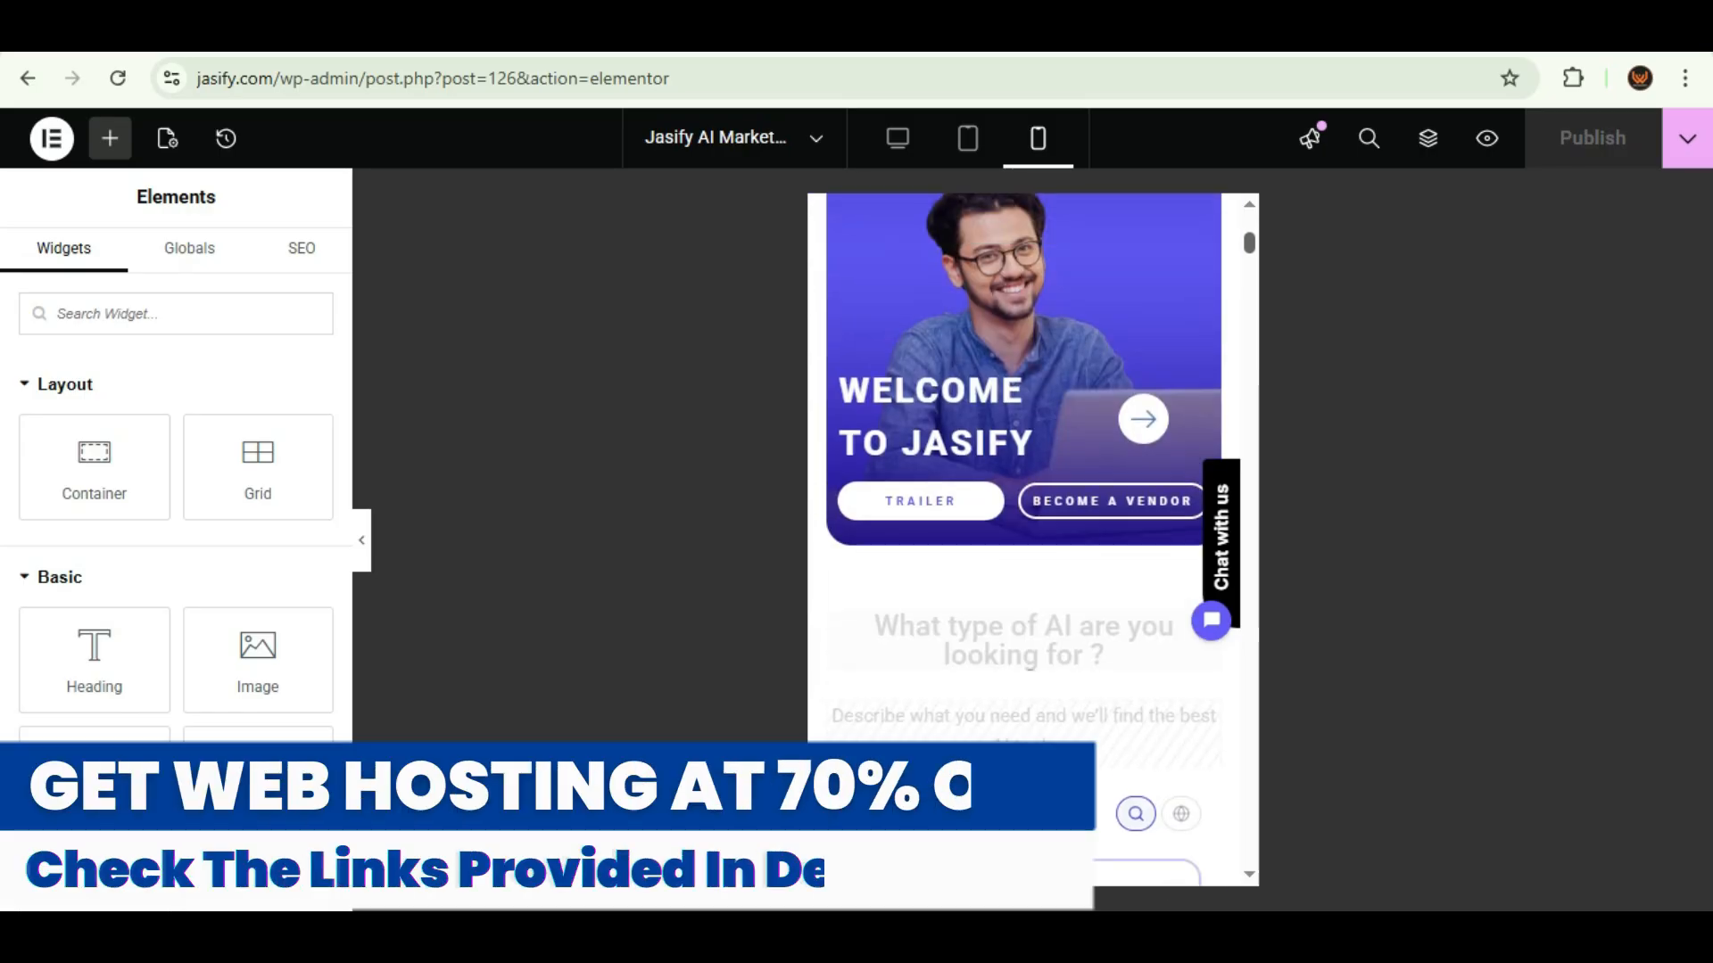
pyautogui.scroll(1, 1023, 535)
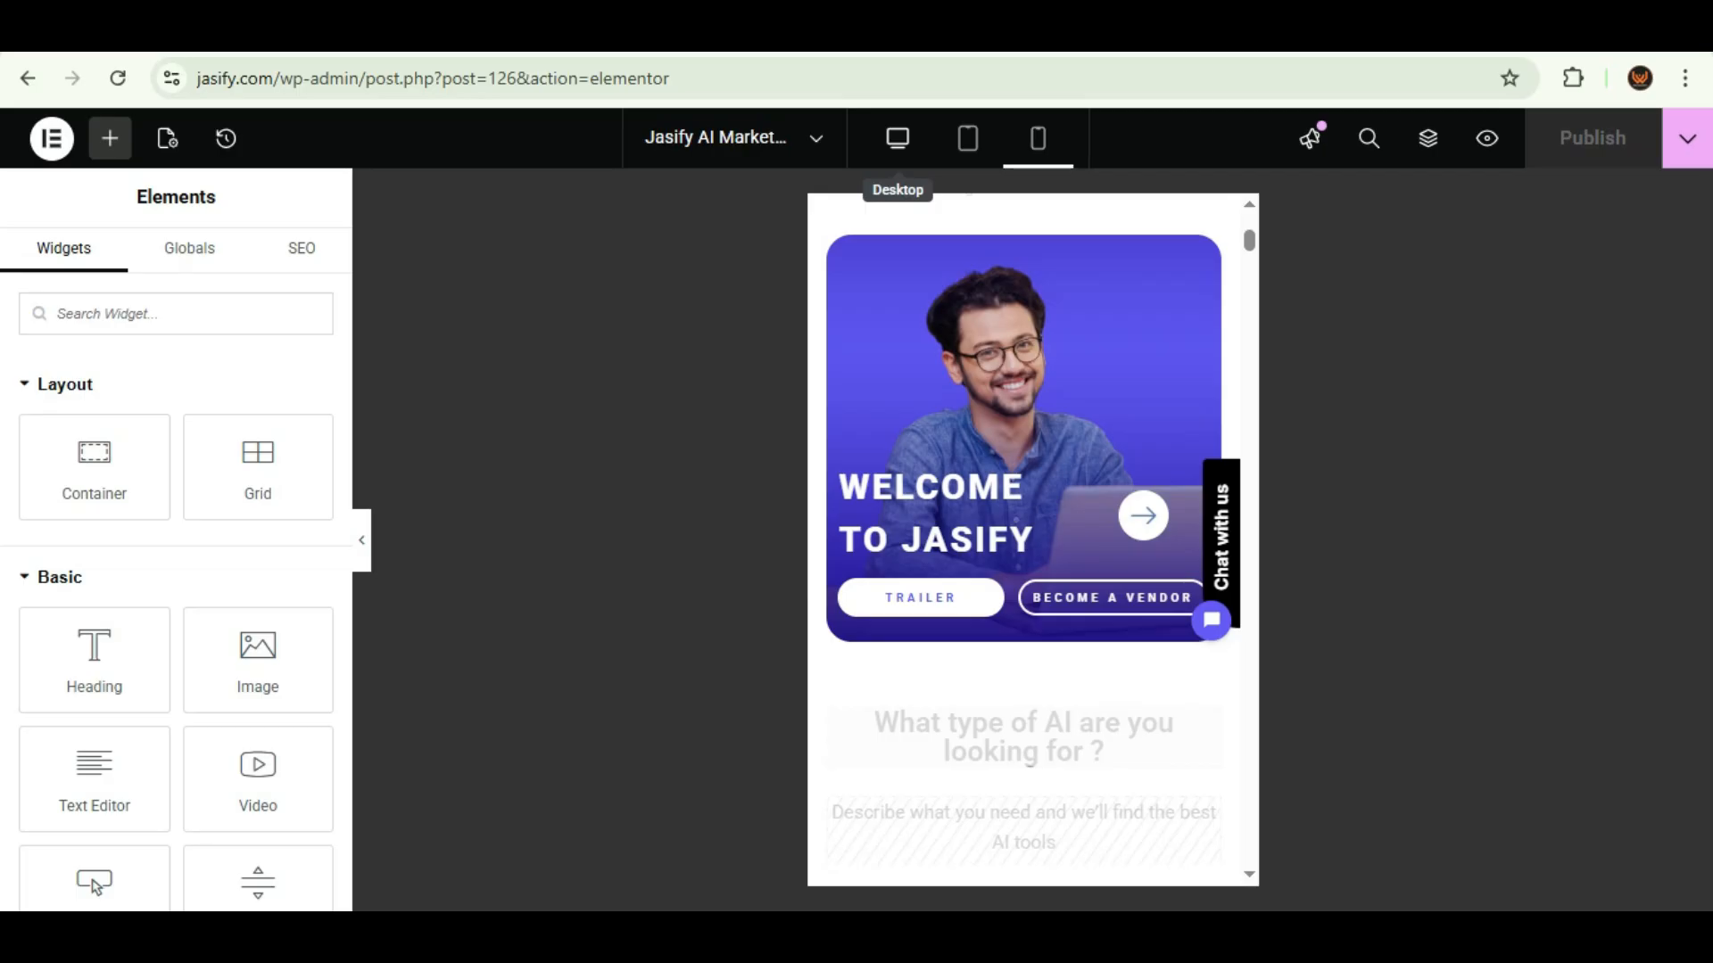
pyautogui.click(898, 139)
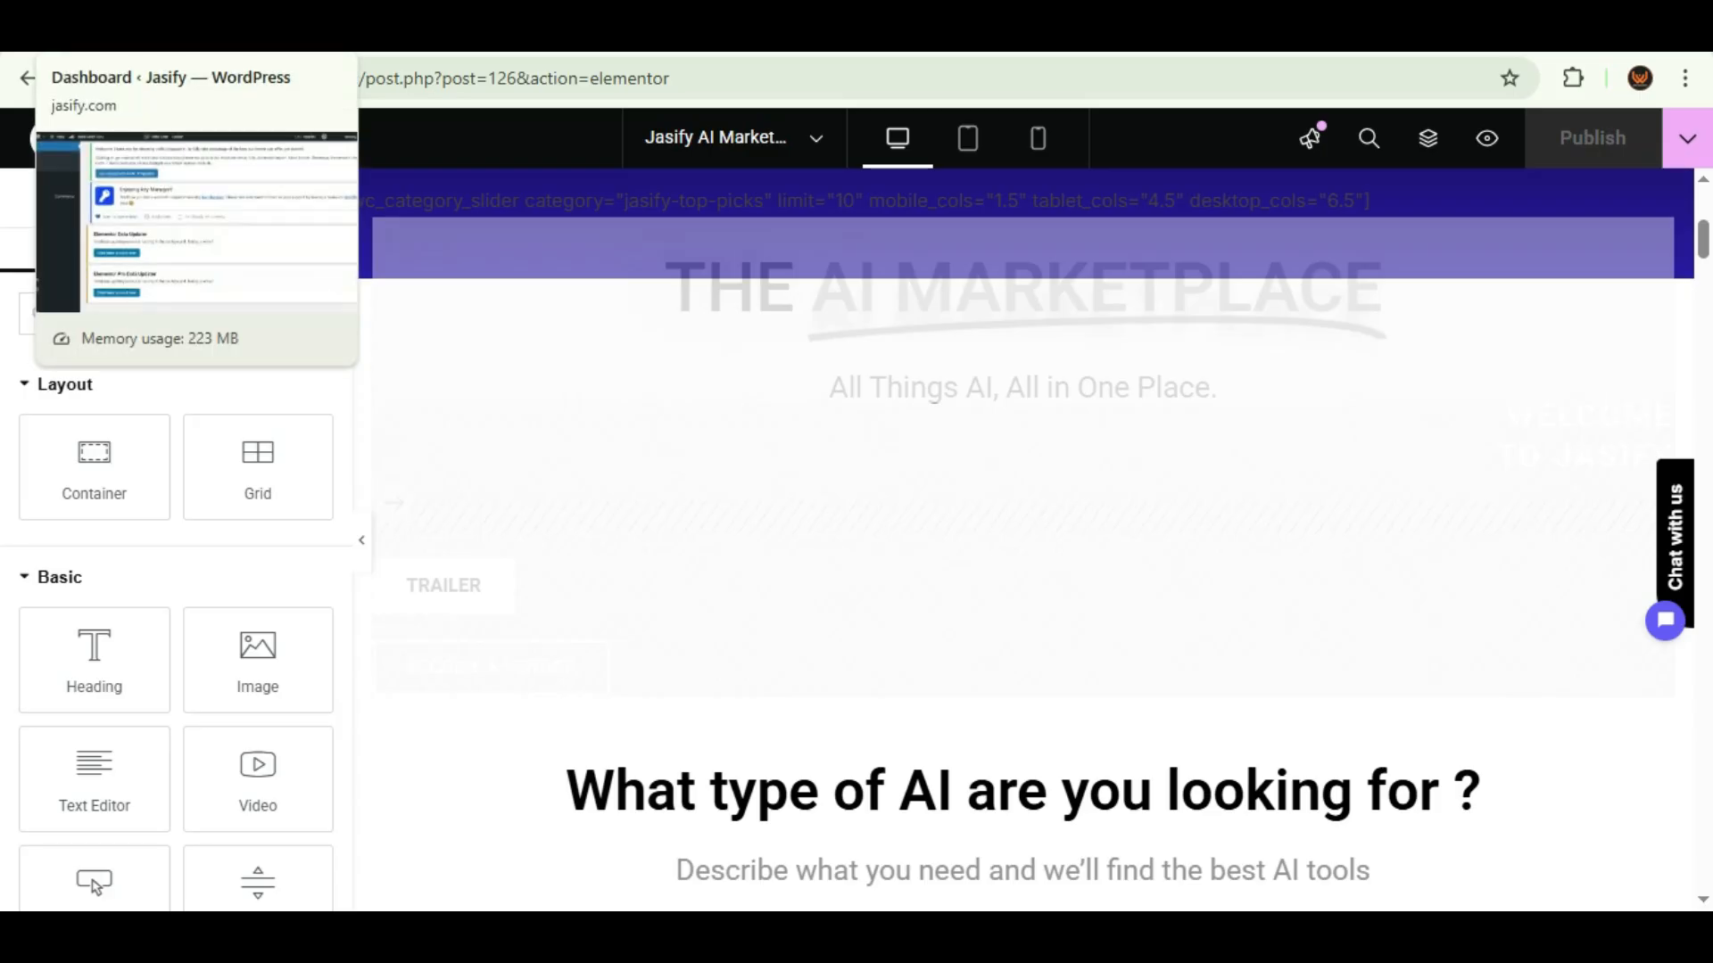
# Switch to the site's WordPress dashboard and open the Elementor editor's settings page.
pyautogui.click(89, 37)
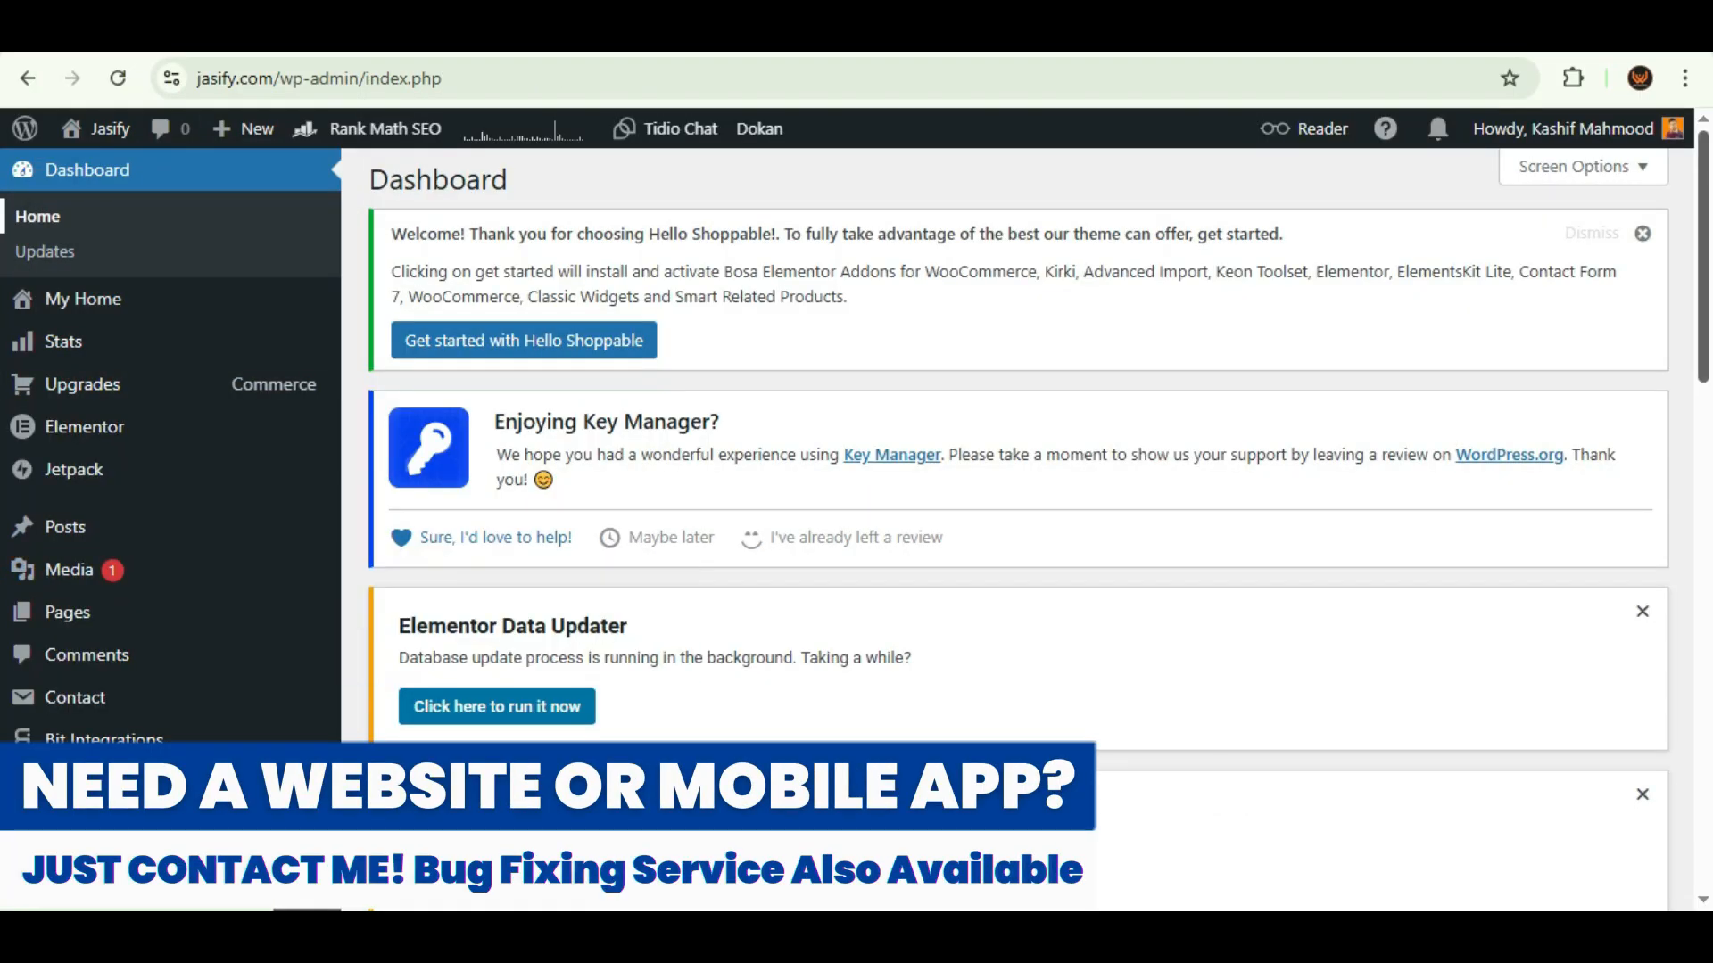
pyautogui.scroll(-5, 856, 518)
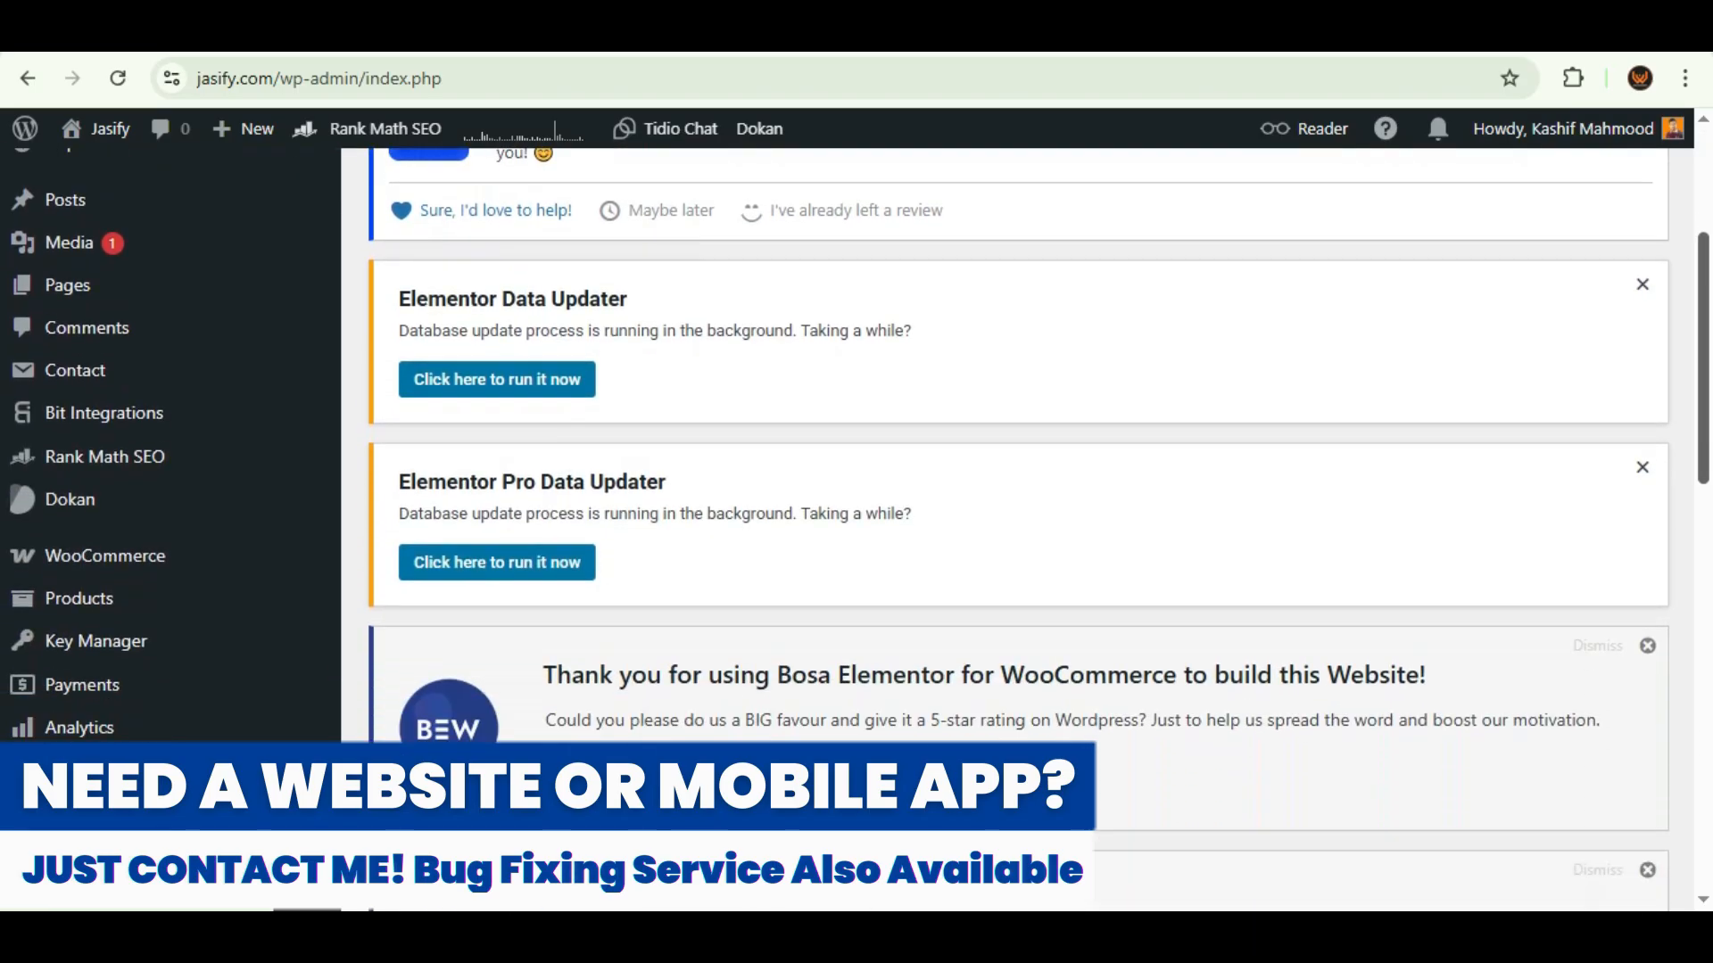
pyautogui.scroll(-3, 1017, 526)
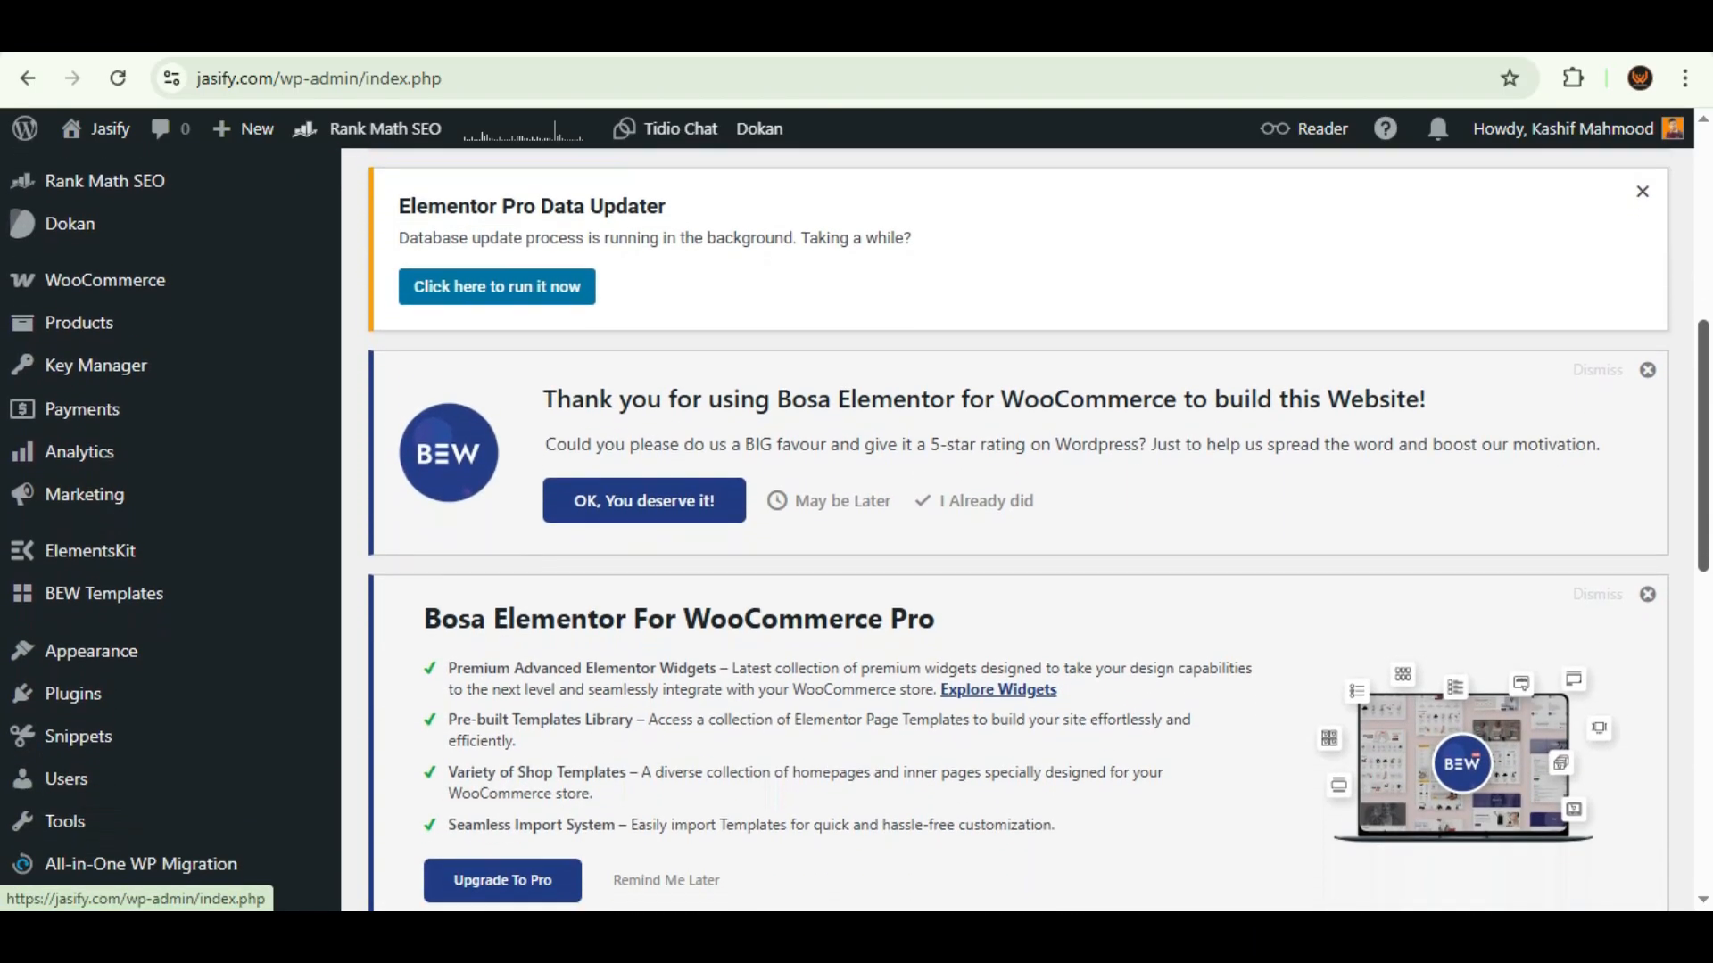
pyautogui.scroll(2, 1017, 526)
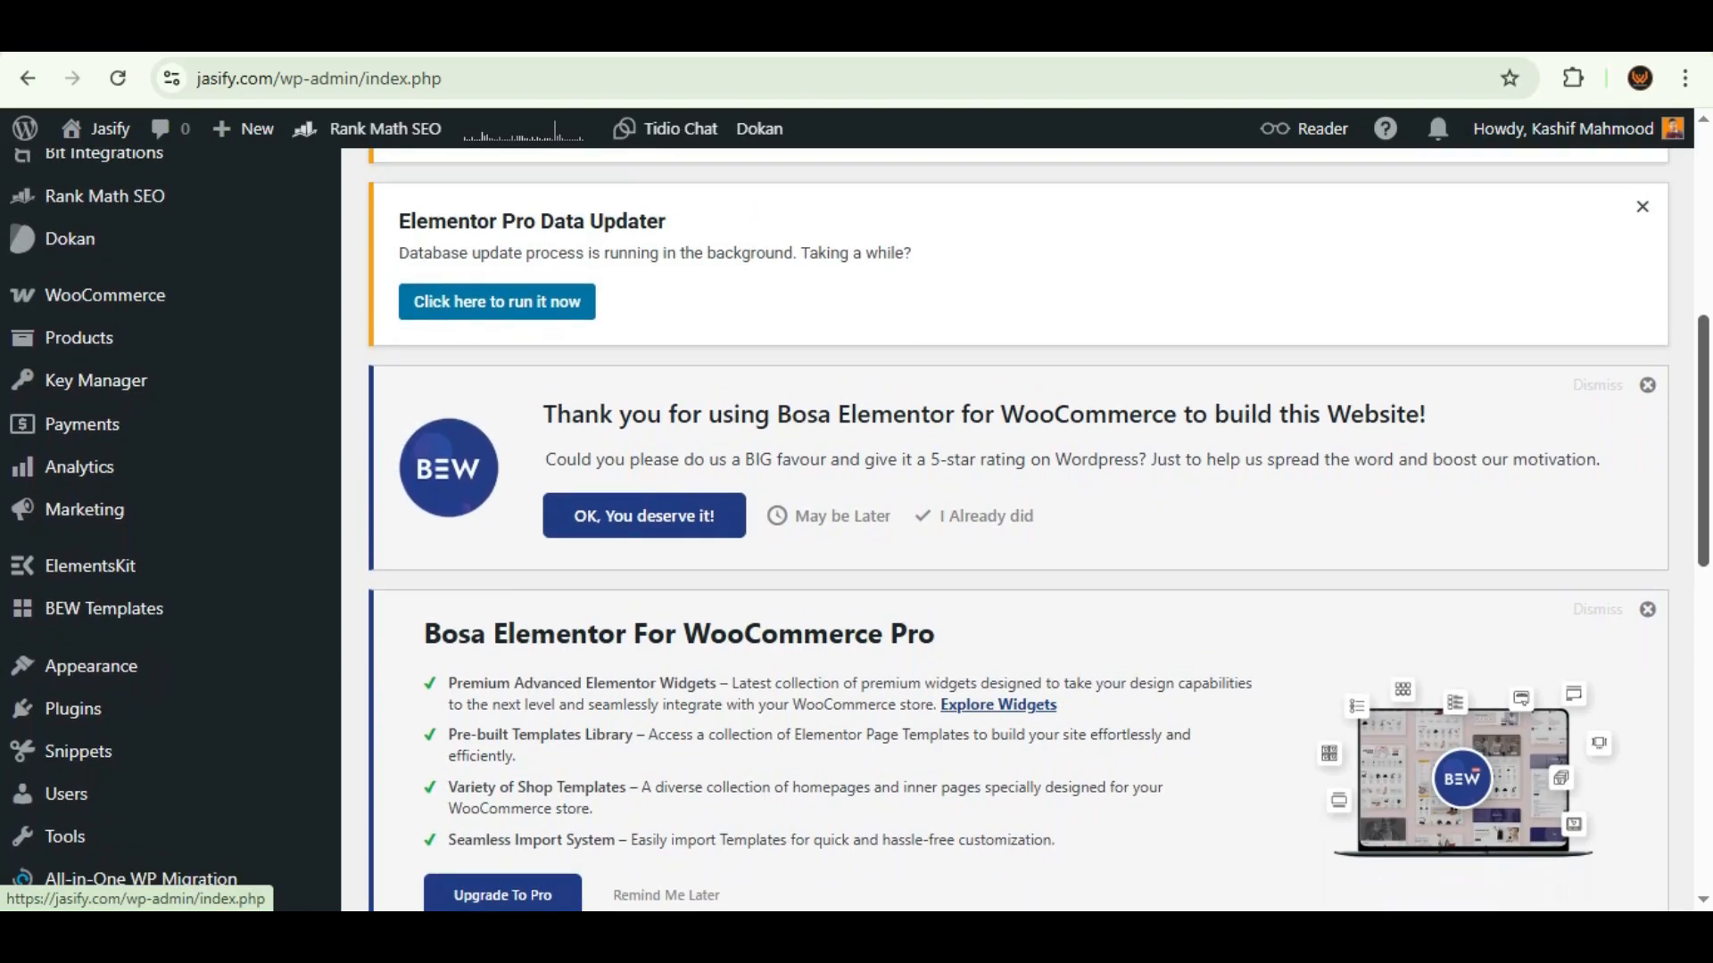
pyautogui.scroll(6, 1017, 527)
pyautogui.moveTo(85, 426)
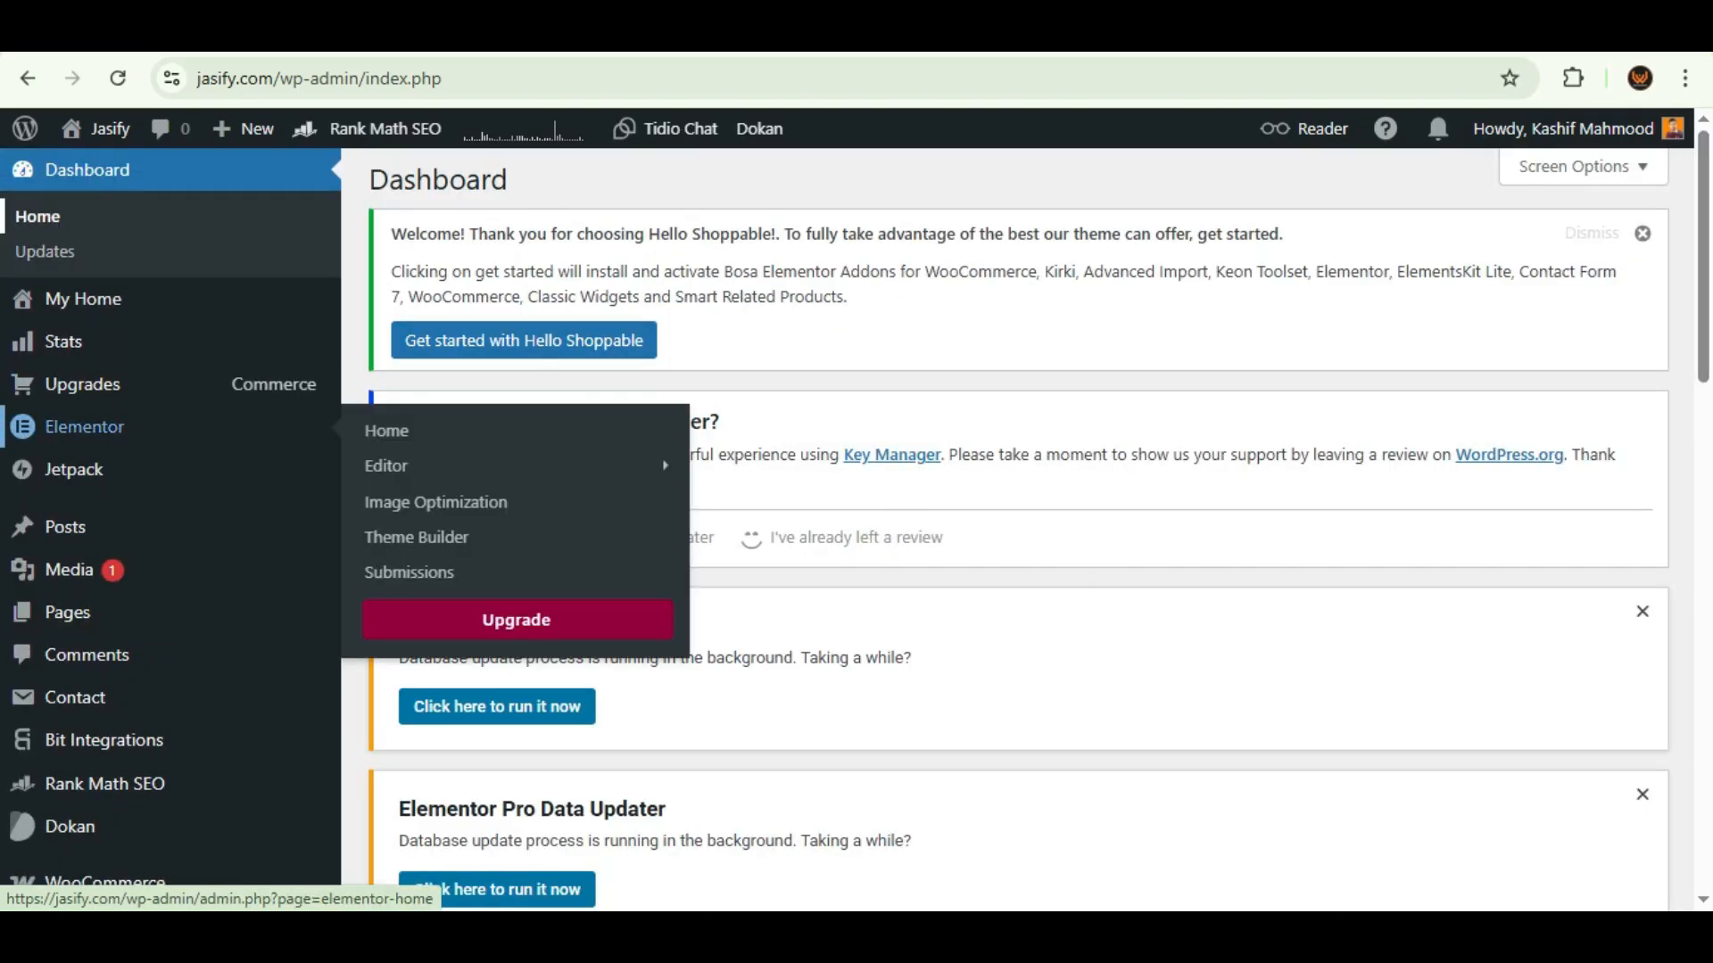
pyautogui.moveTo(386, 466)
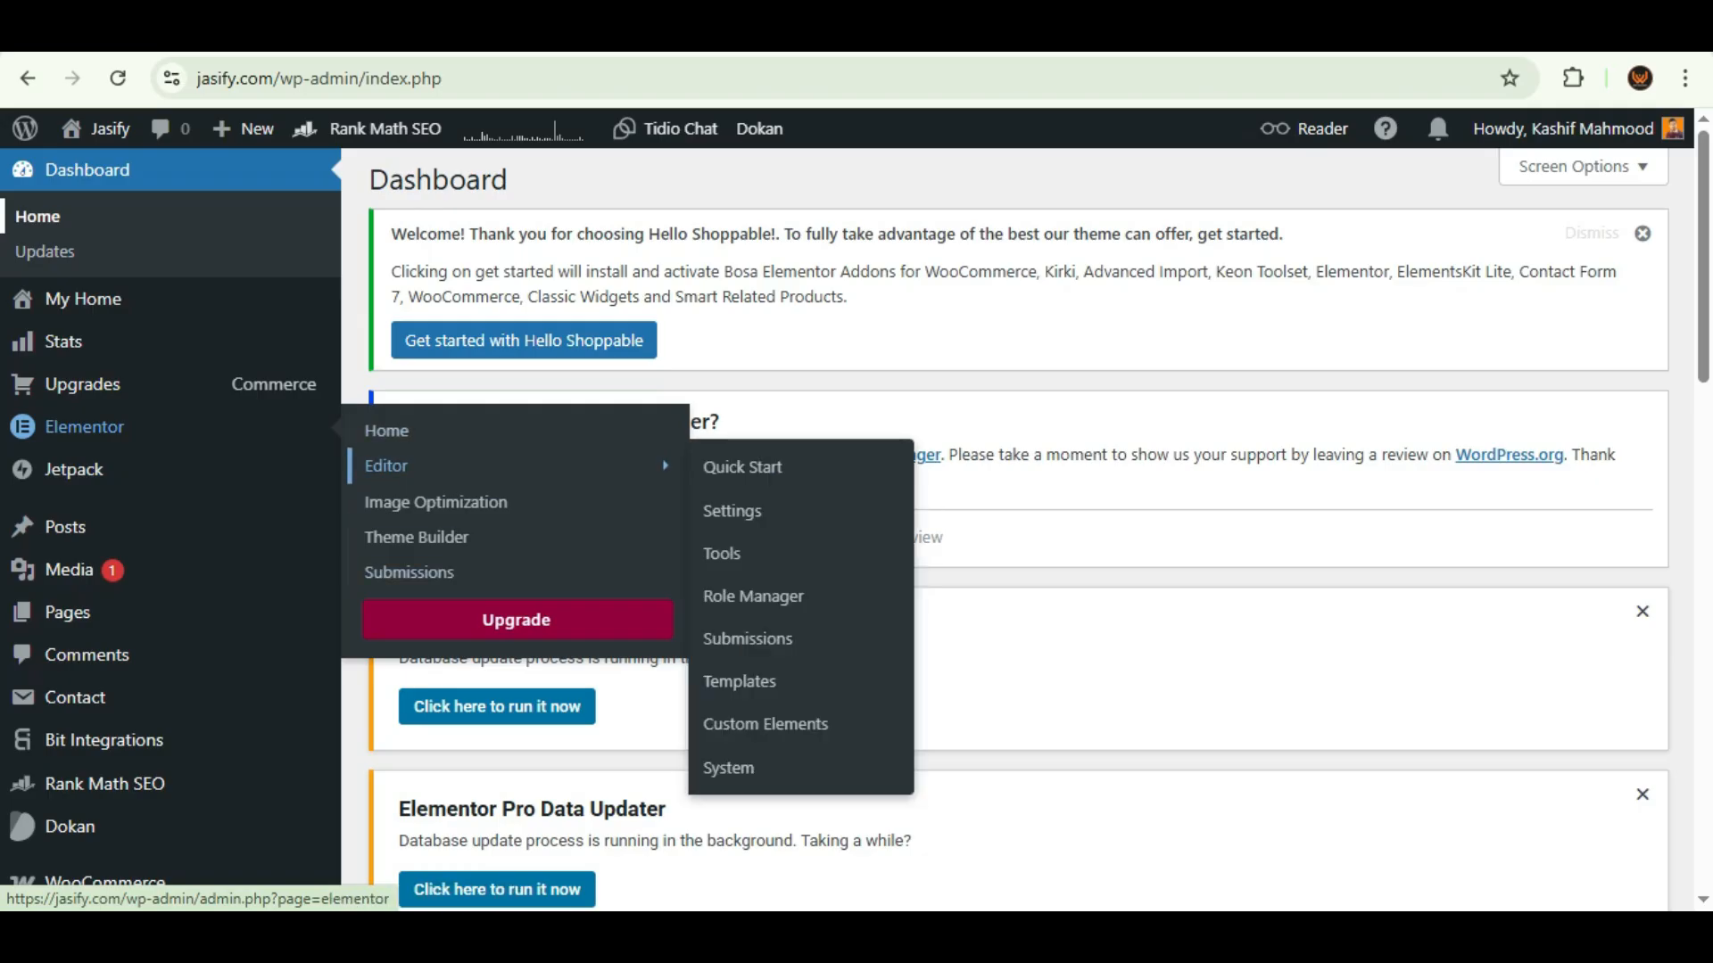
pyautogui.click(732, 511)
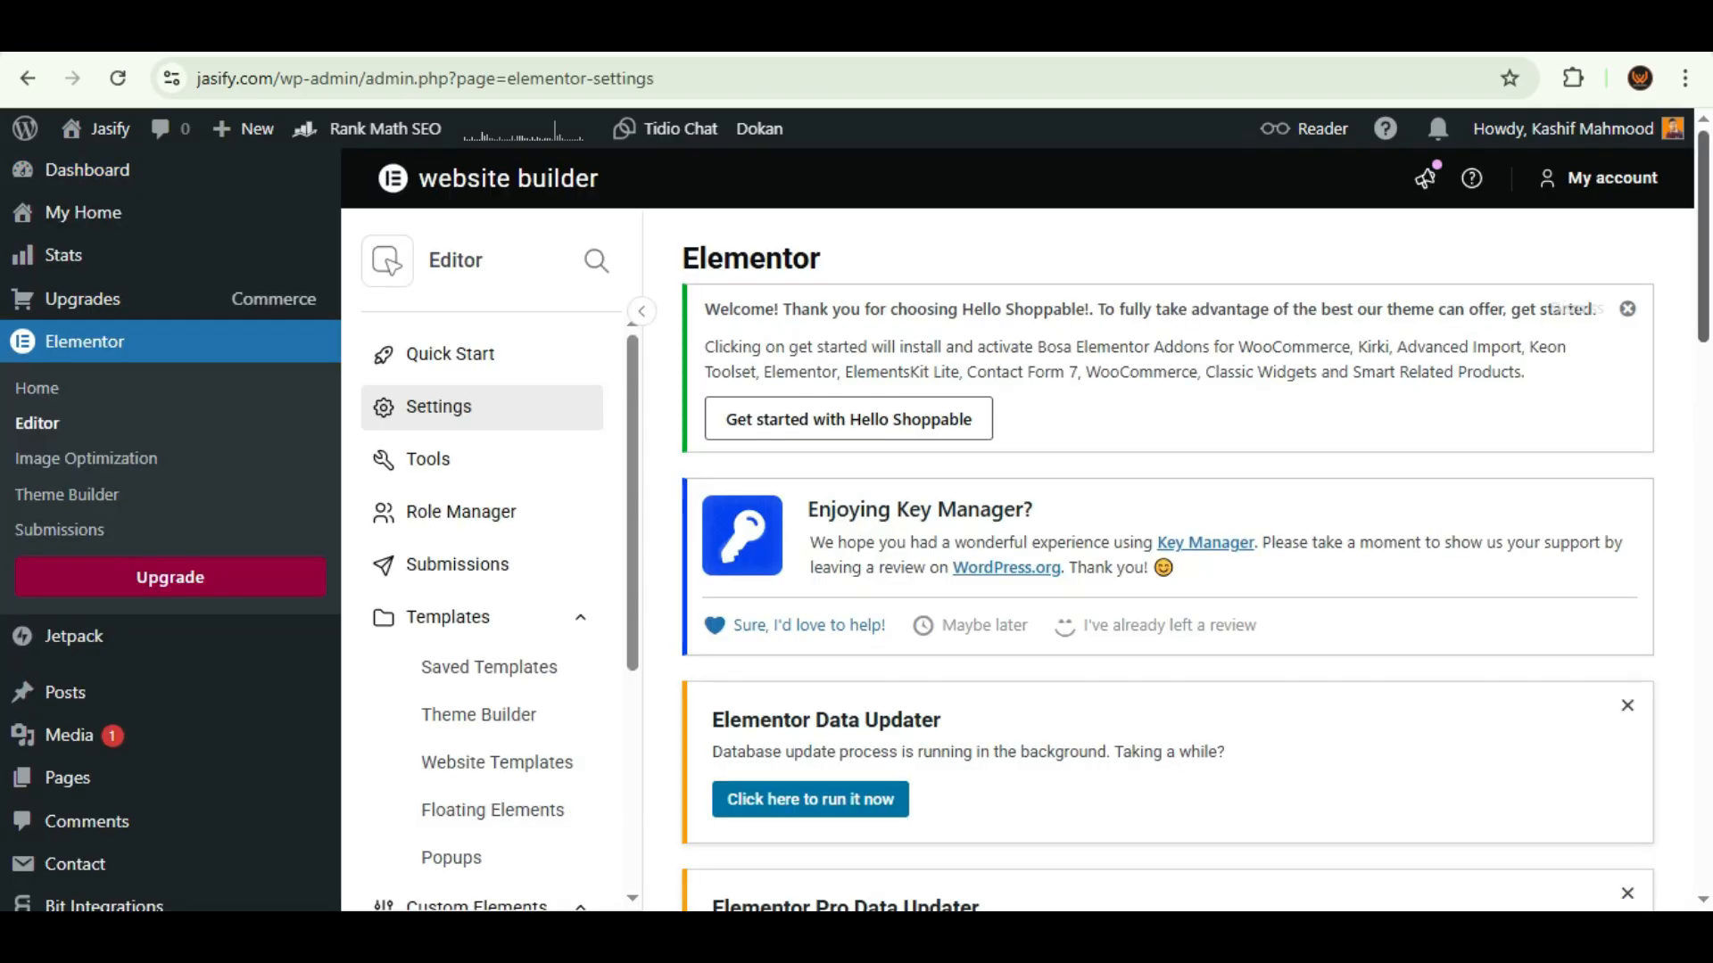
# Look through the Advanced section of the Elementor settings, from the editor loader method down to form submissions.
pyautogui.scroll(-6, 1017, 535)
pyautogui.scroll(-9, 1017, 535)
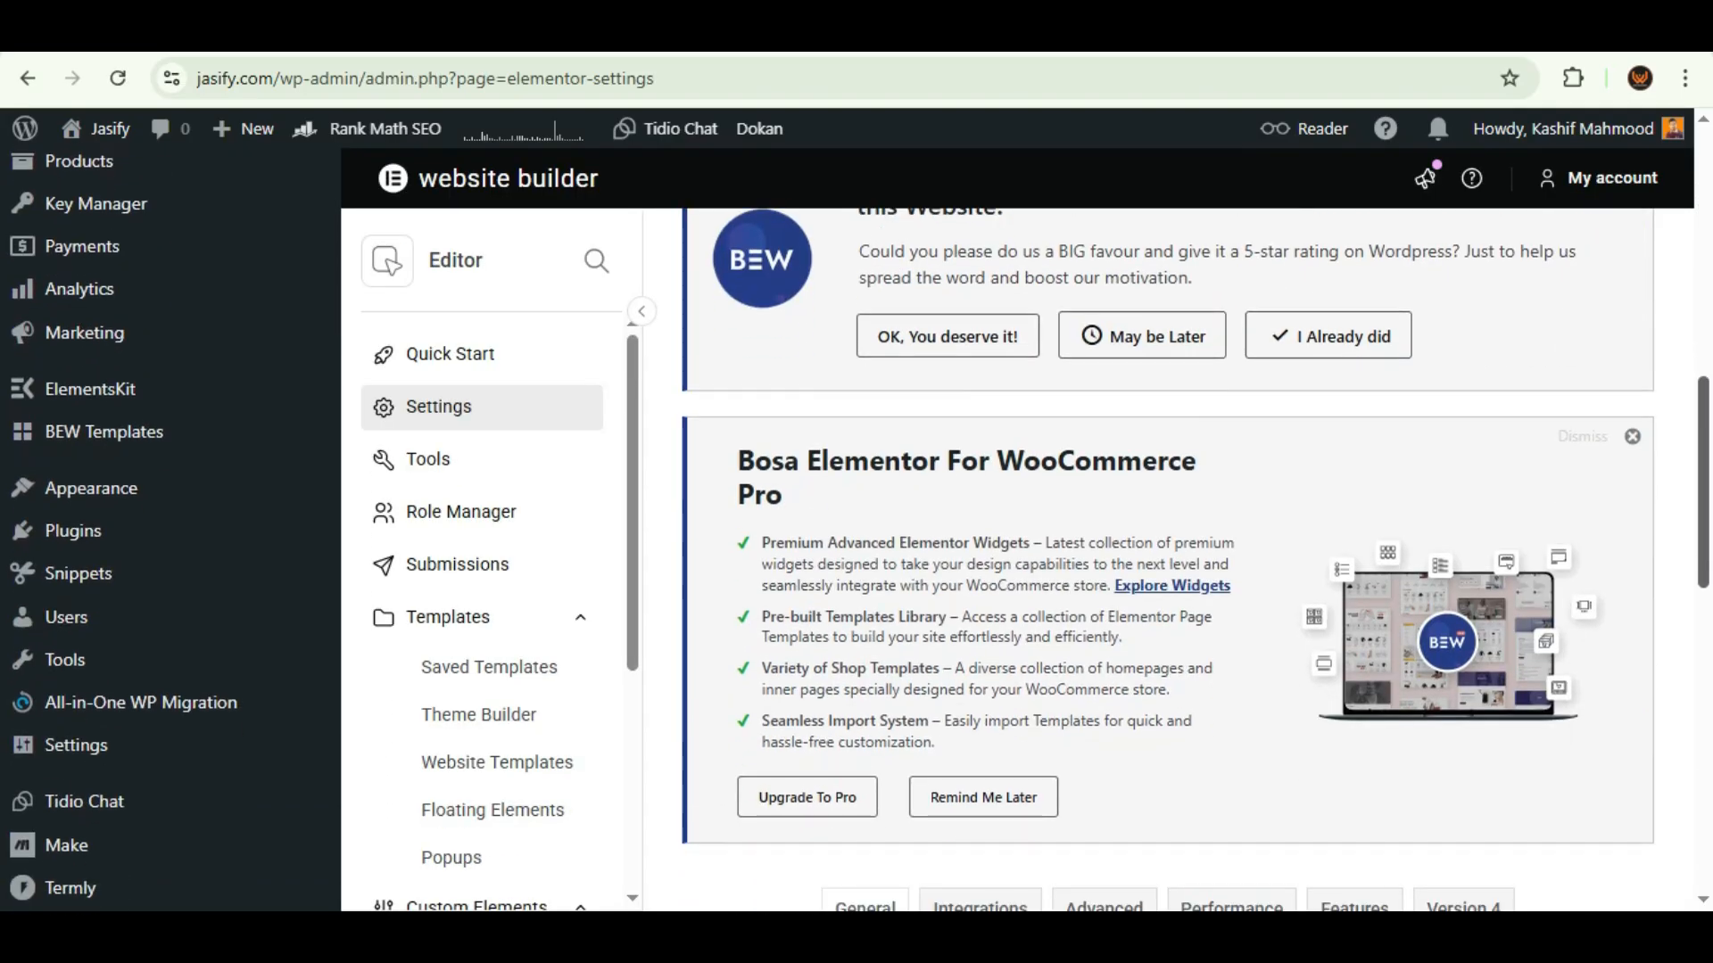
pyautogui.scroll(-1, 1017, 535)
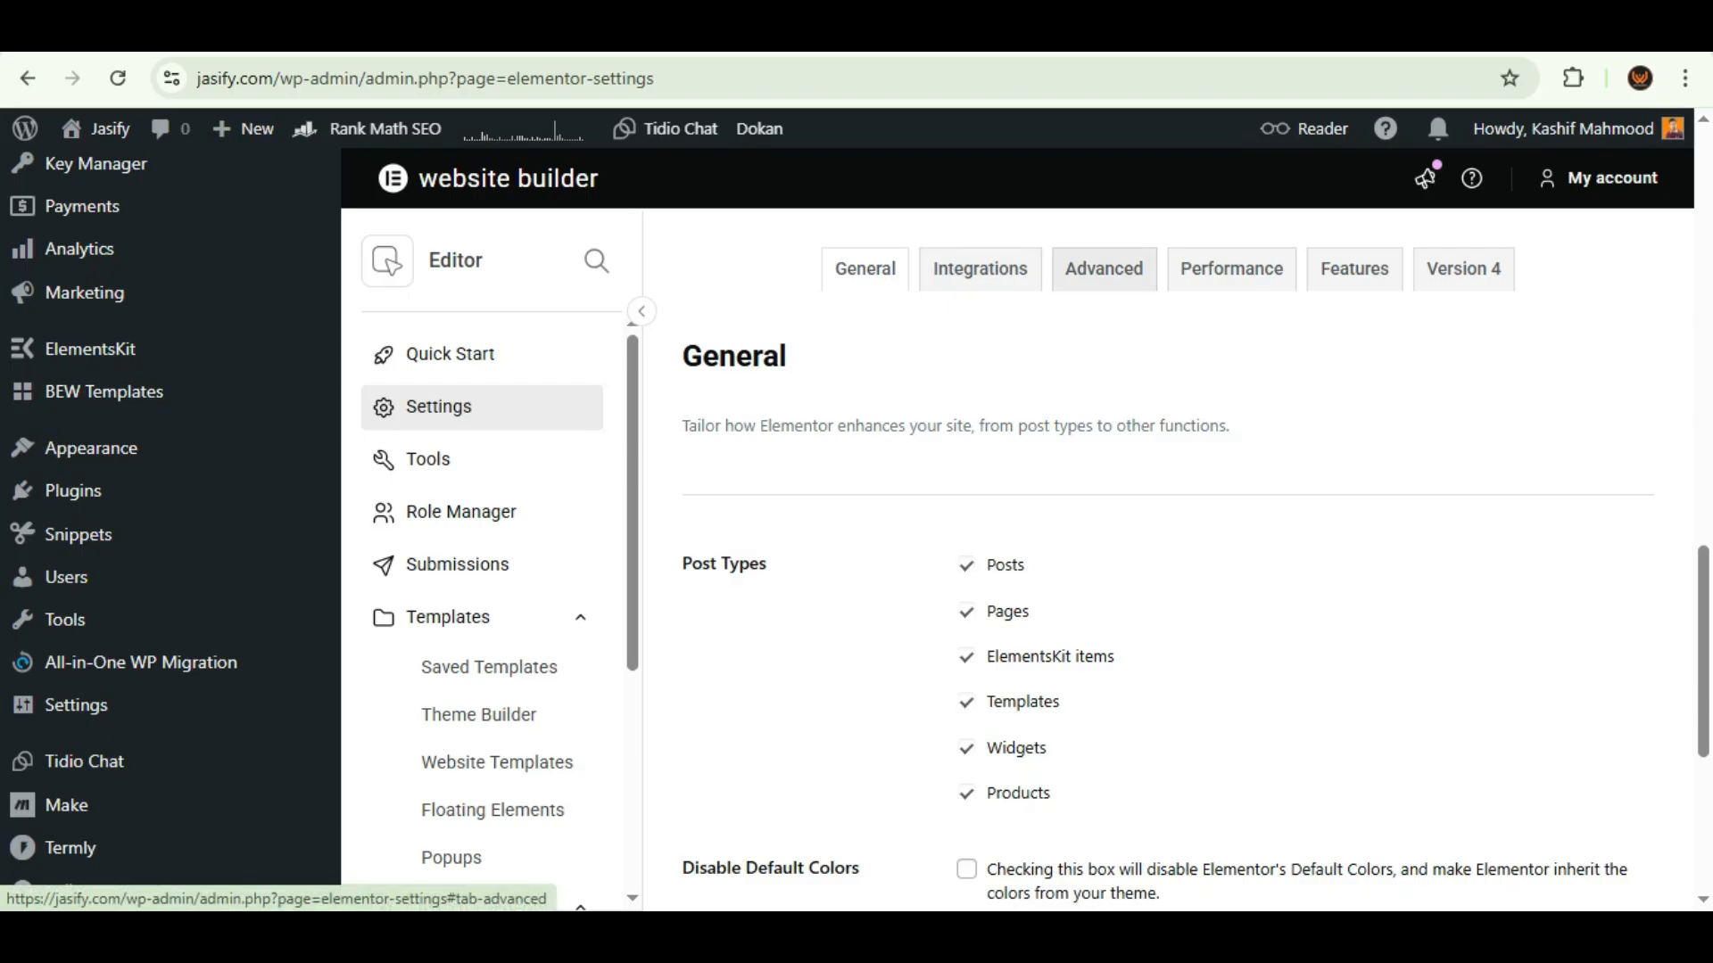
pyautogui.click(1104, 269)
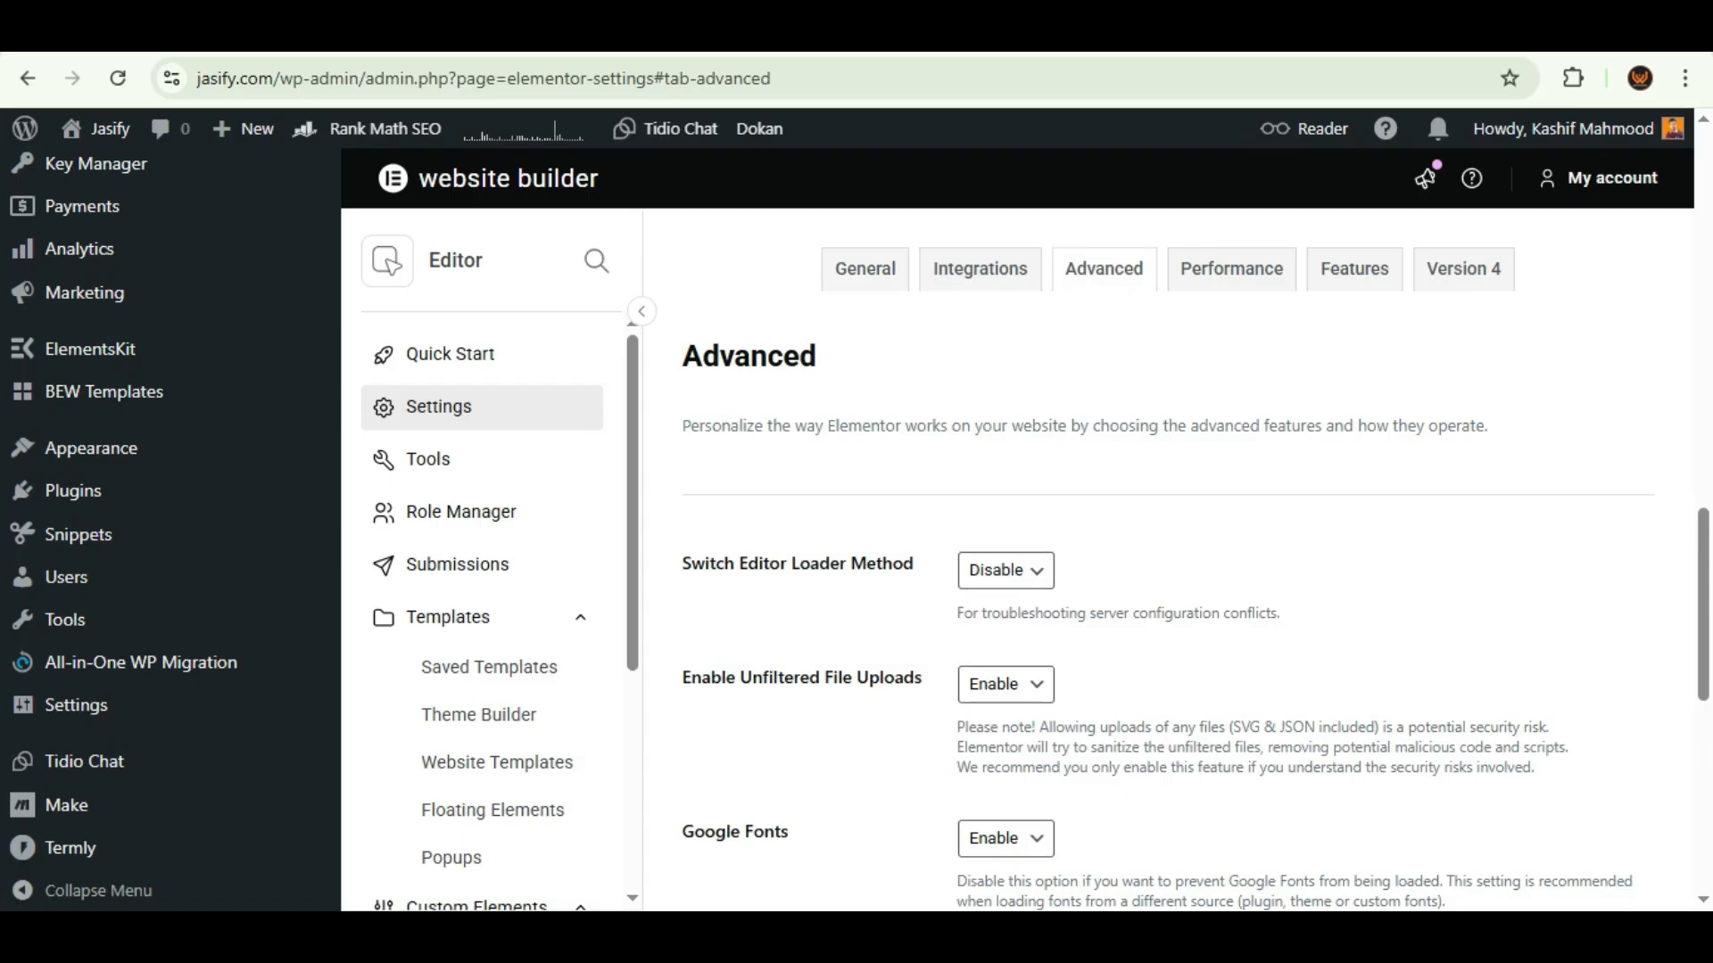
pyautogui.scroll(-6, 1702, 606)
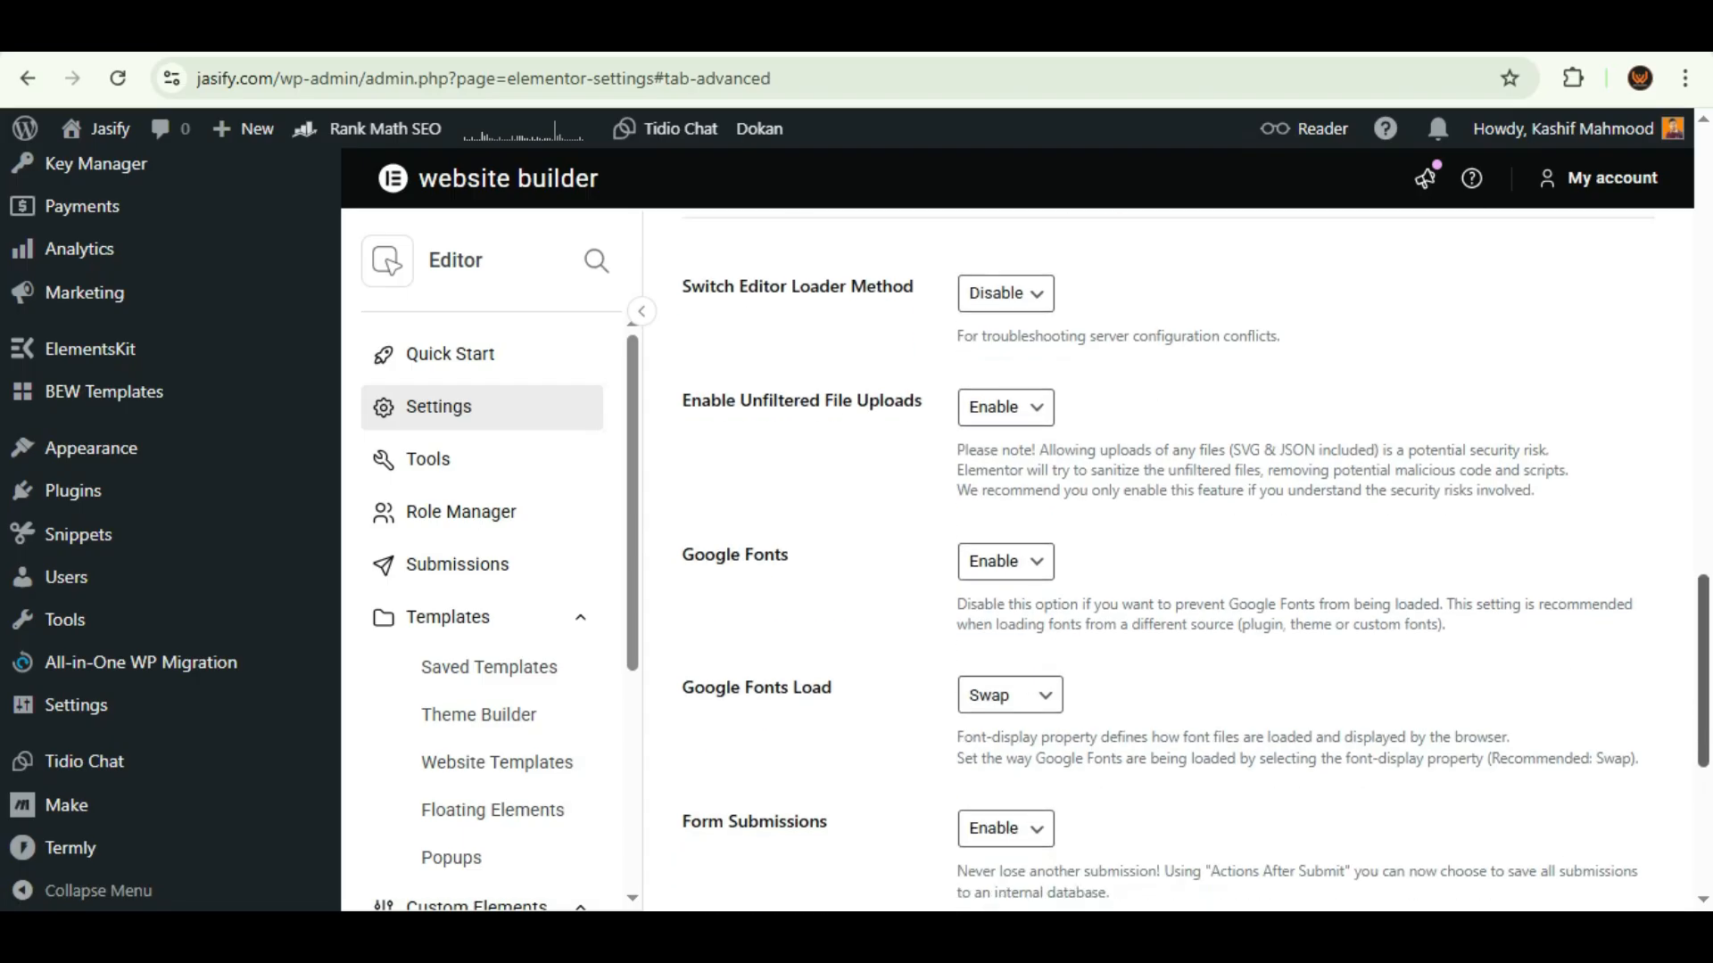
pyautogui.scroll(-3, 1195, 553)
pyautogui.scroll(15, 1196, 553)
pyautogui.scroll(-2, 1195, 553)
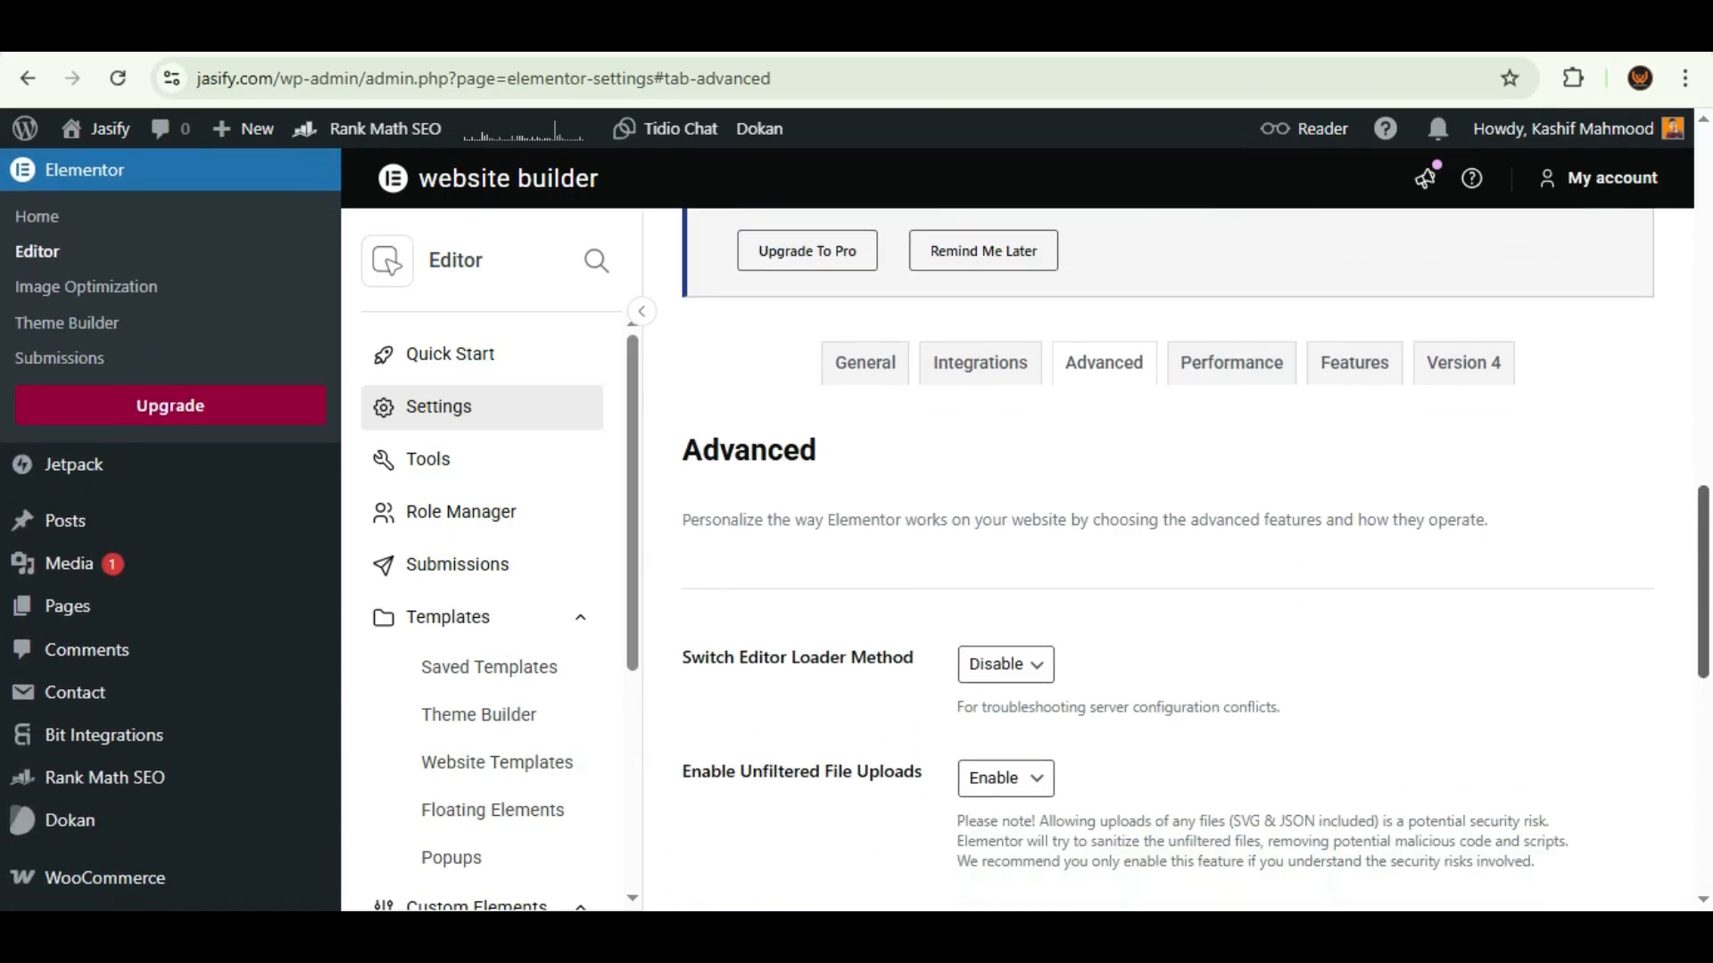
# Open Elementor's Features settings and find Additional Custom Breakpoints with its description under Stable Features.
pyautogui.click(1354, 351)
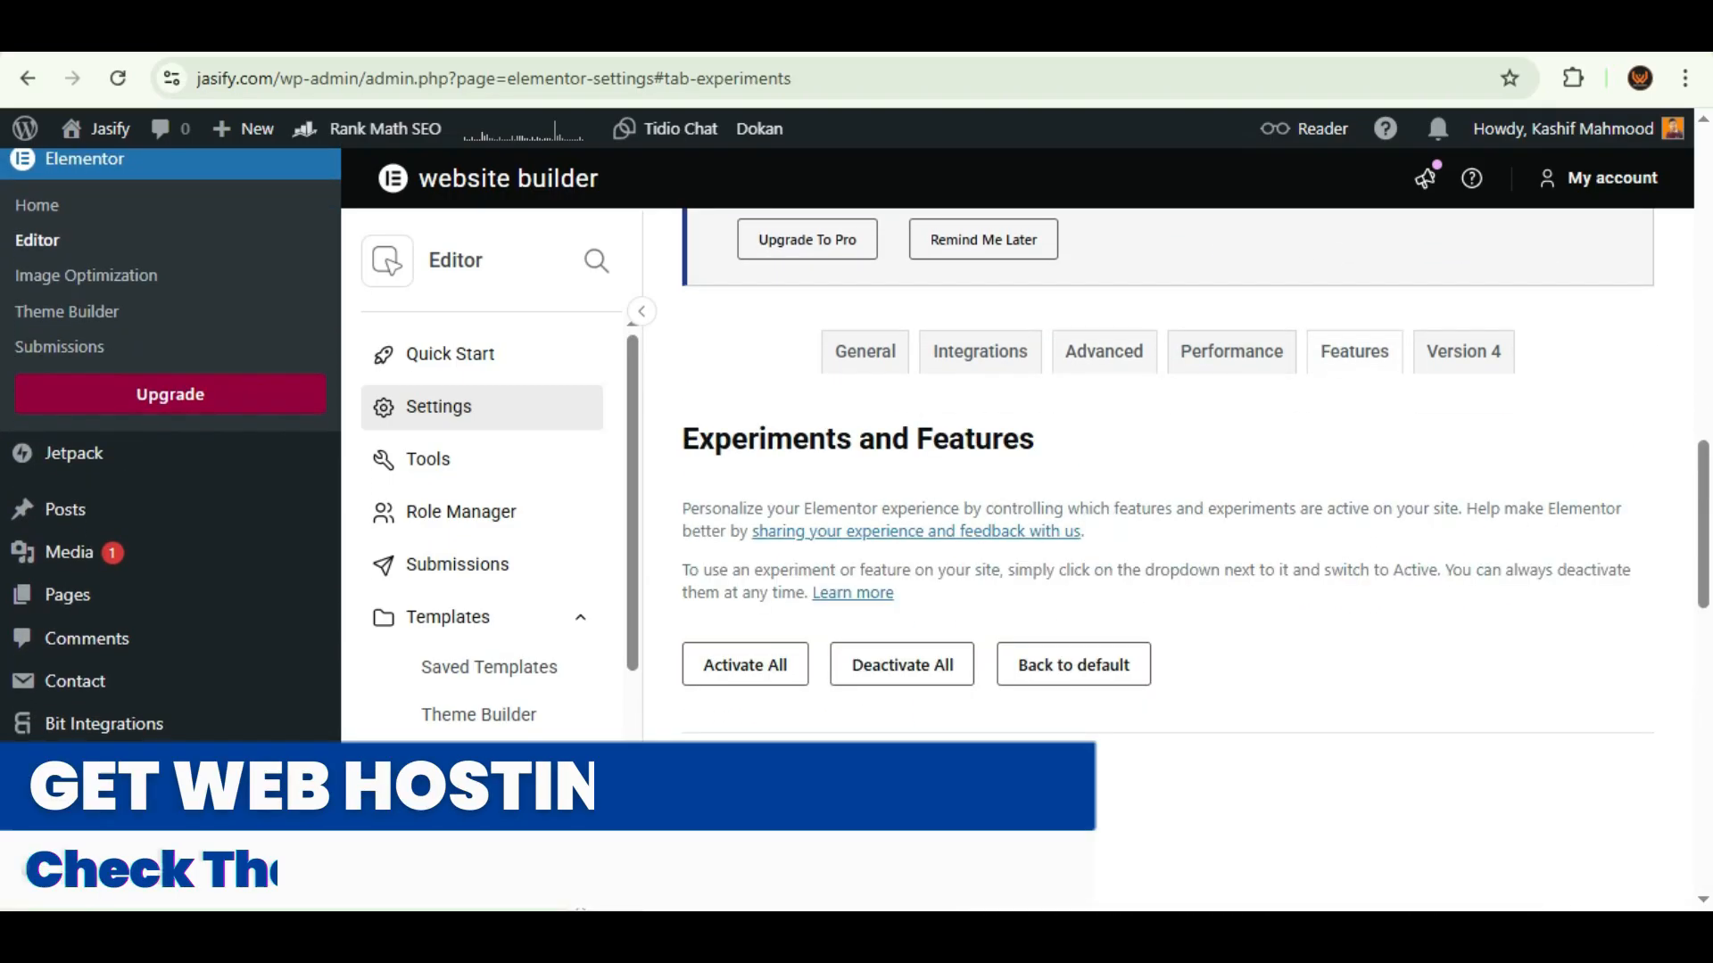
pyautogui.scroll(-6, 1196, 553)
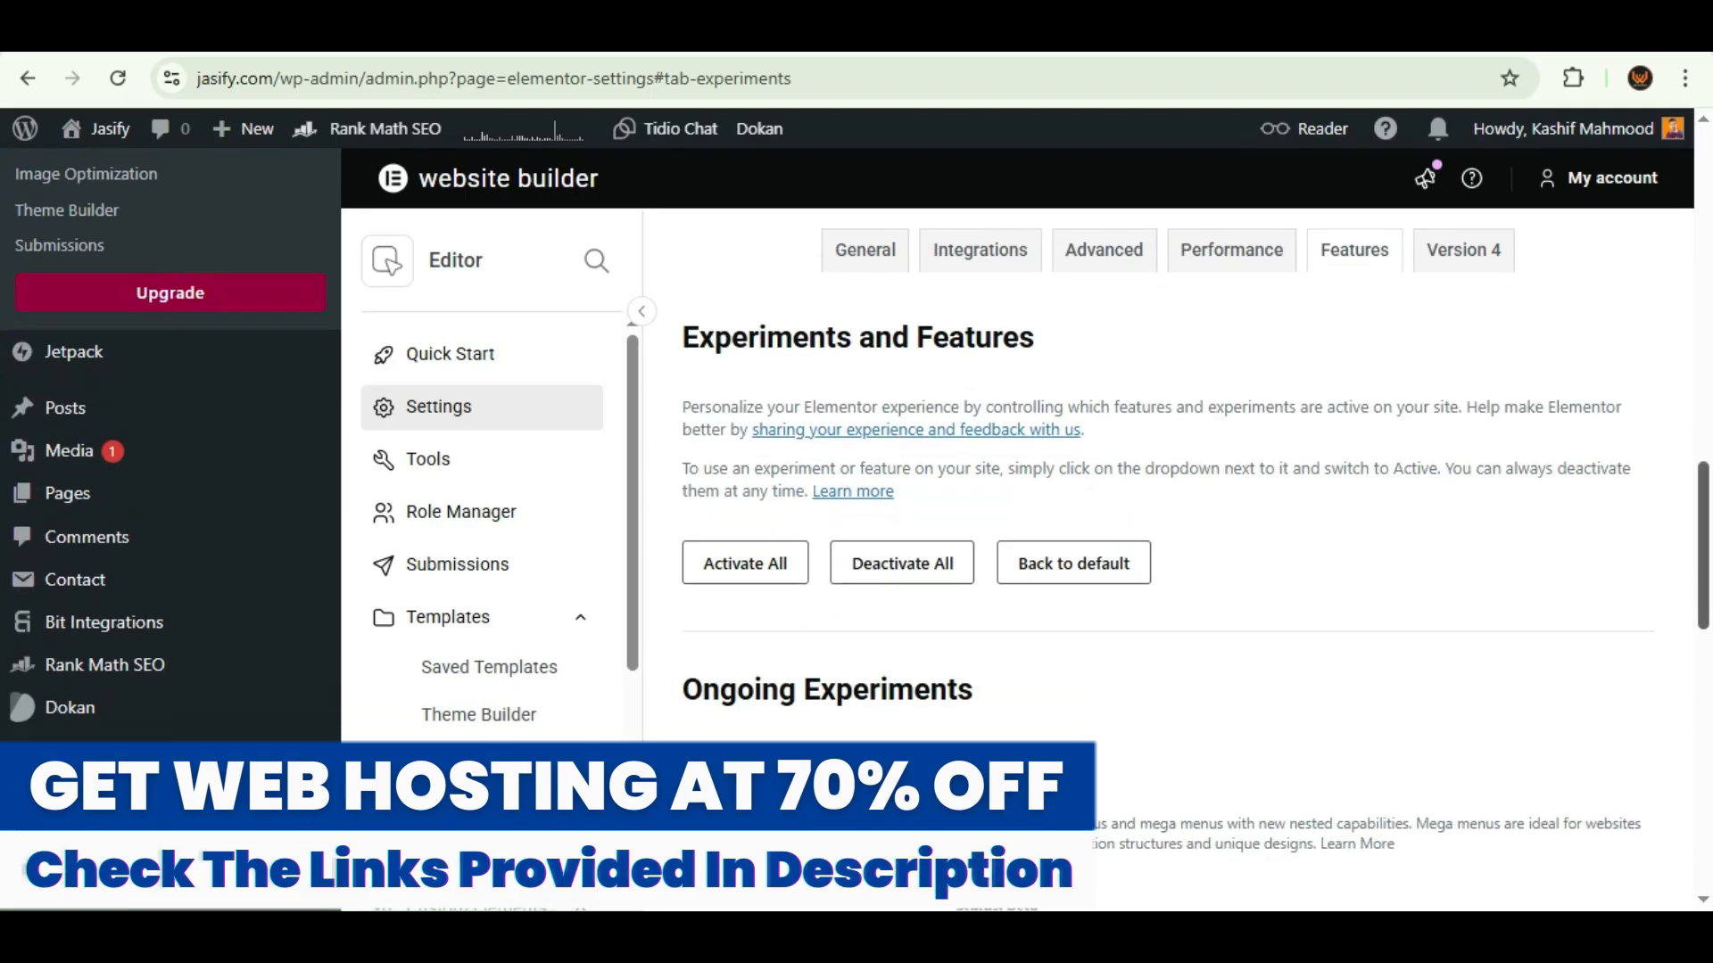
pyautogui.scroll(-4, 1195, 553)
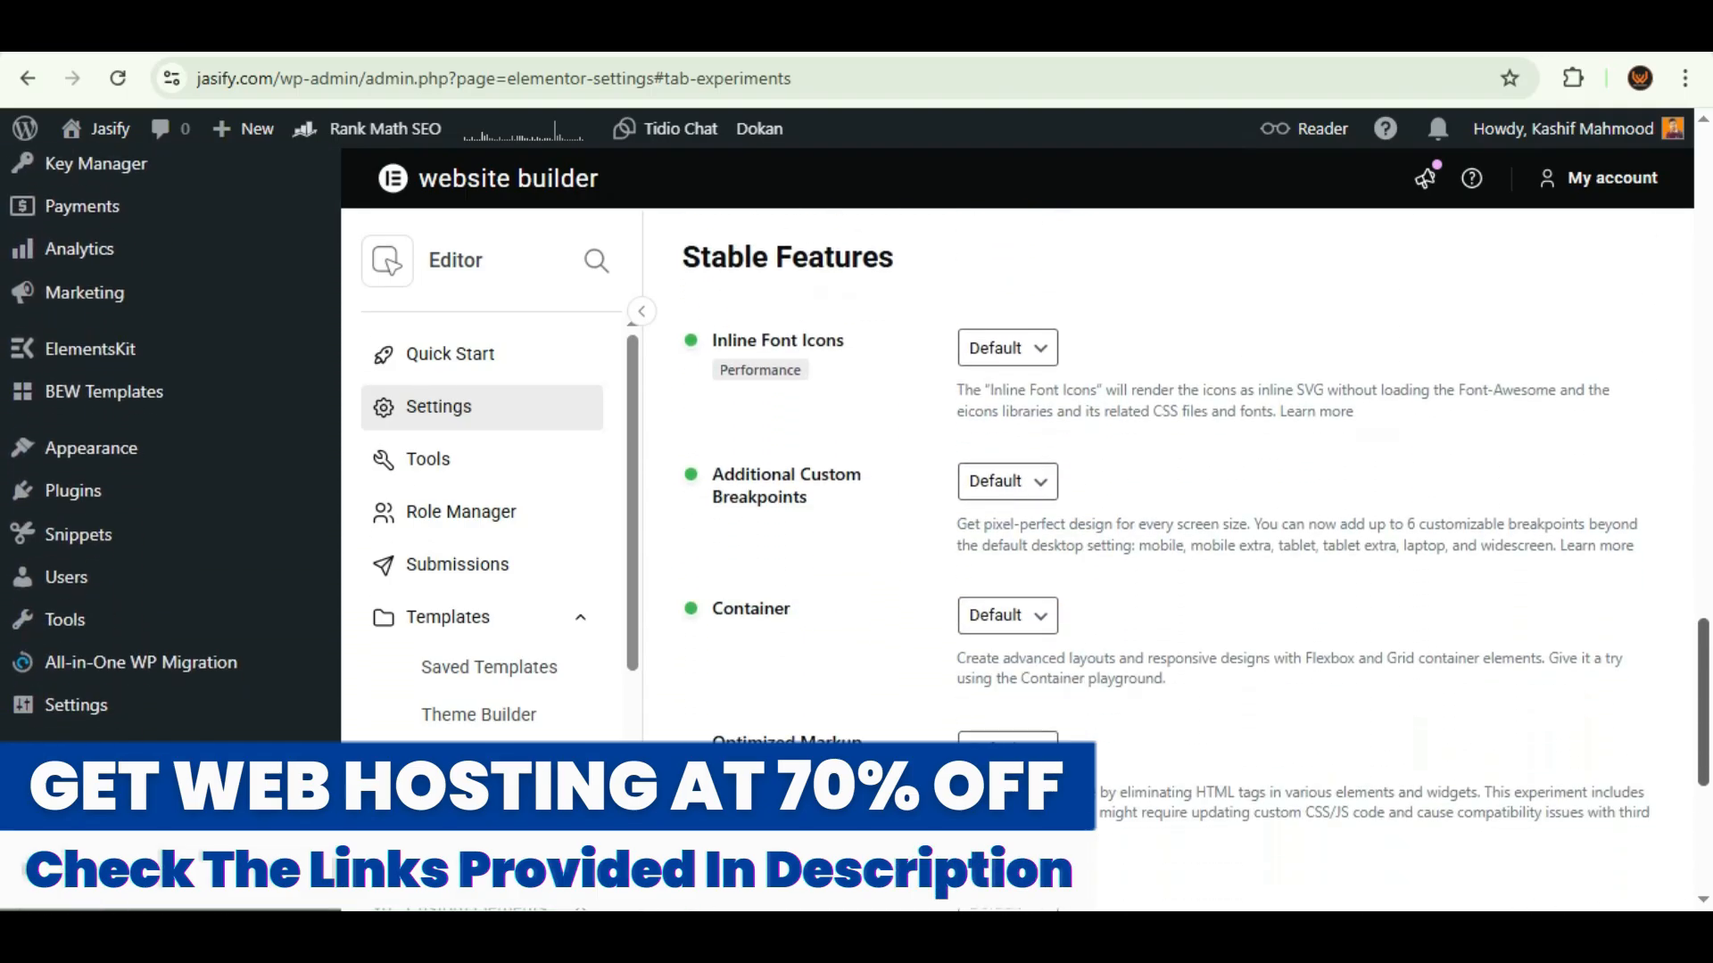
pyautogui.tripleClick(807, 499)
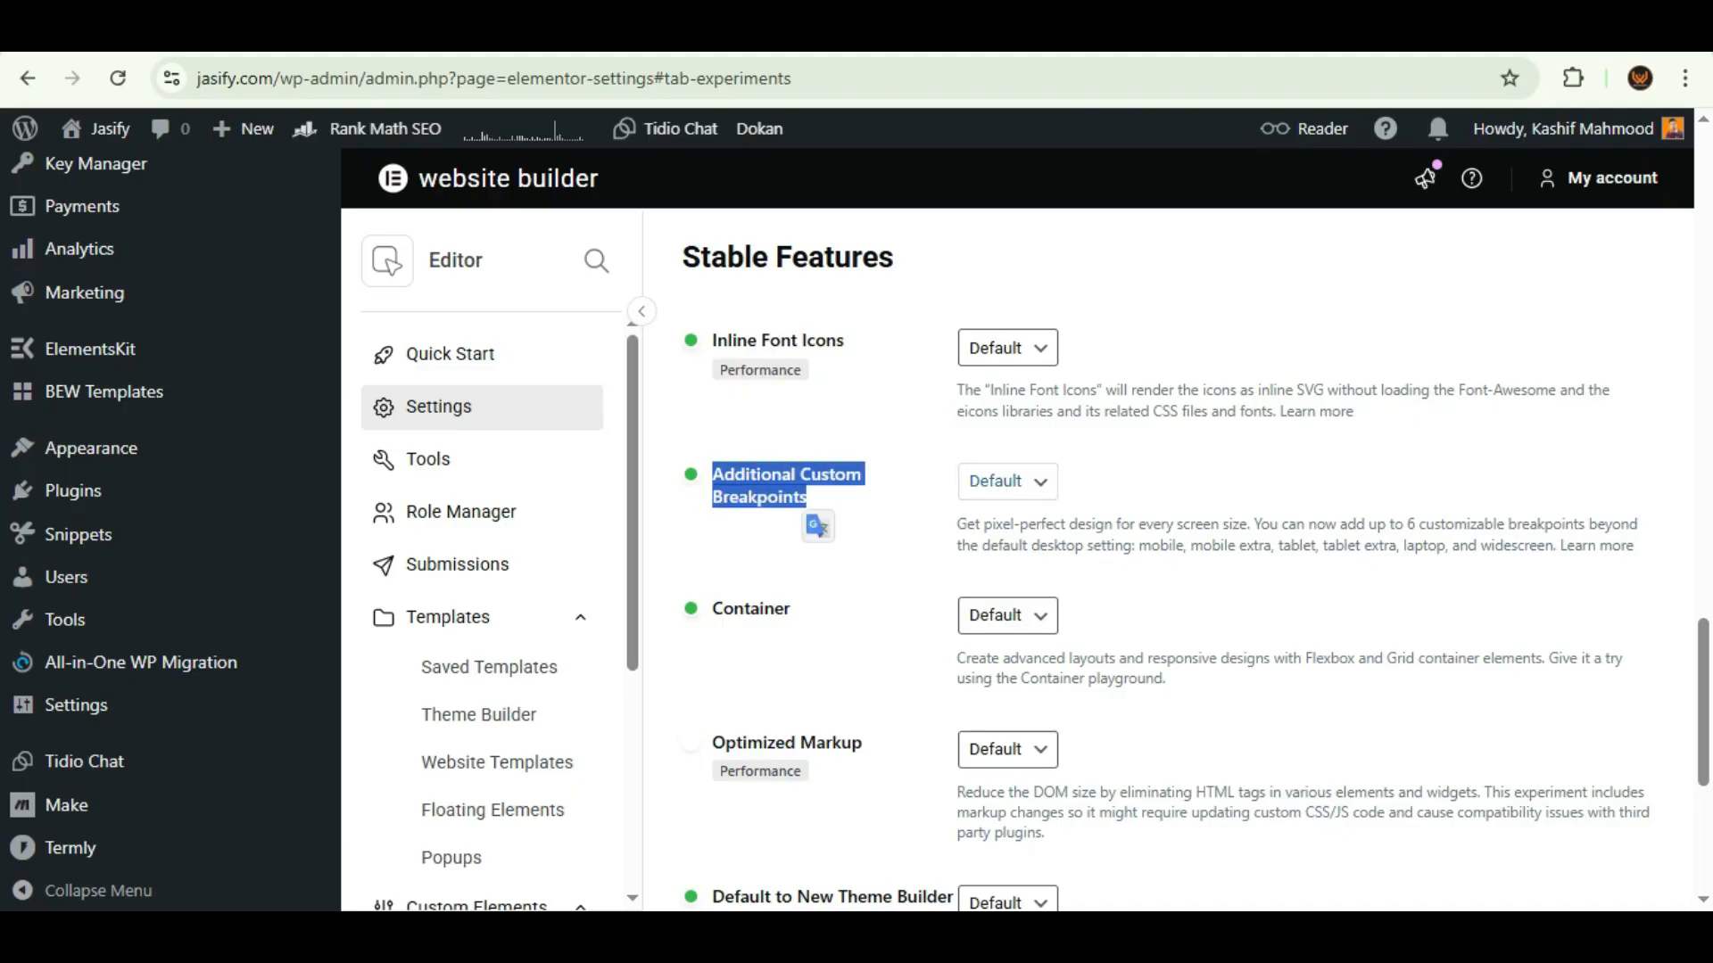
pyautogui.click(807, 513)
pyautogui.moveTo(957, 524); pyautogui.dragTo(1634, 547)
pyautogui.click(1650, 562)
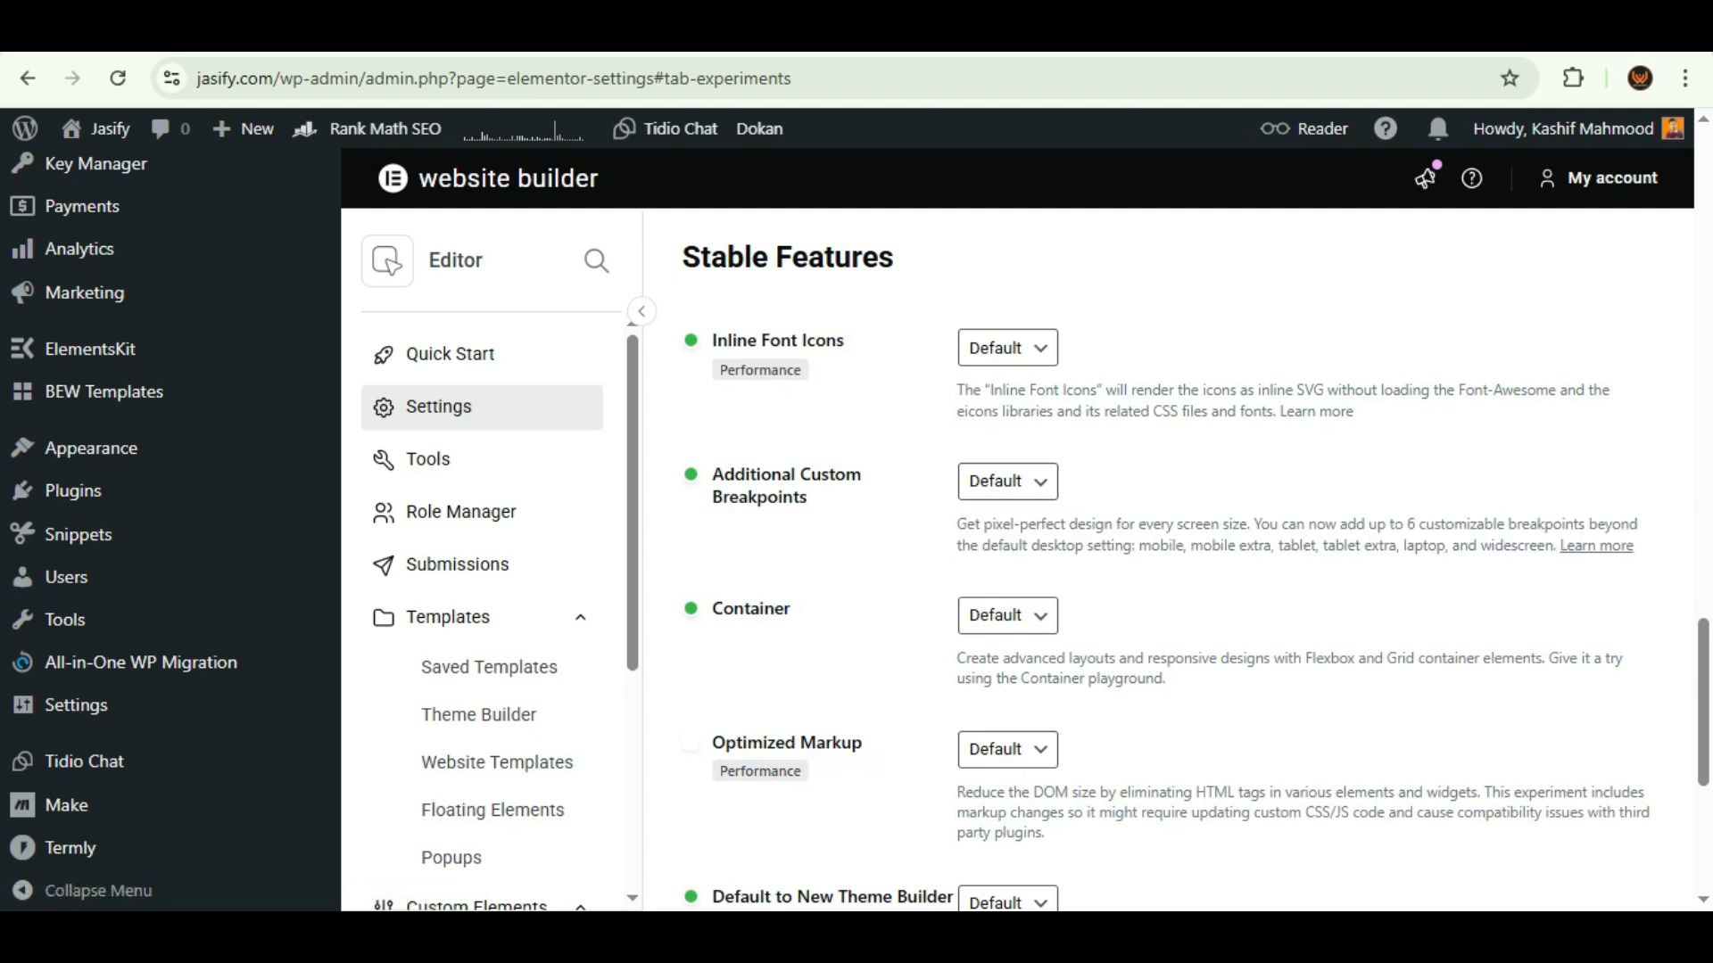
# Activate the Additional Custom Breakpoints feature and save the Elementor settings.
pyautogui.click(1007, 482)
pyautogui.click(992, 547)
pyautogui.scroll(-5, 753, 754)
pyautogui.click(754, 754)
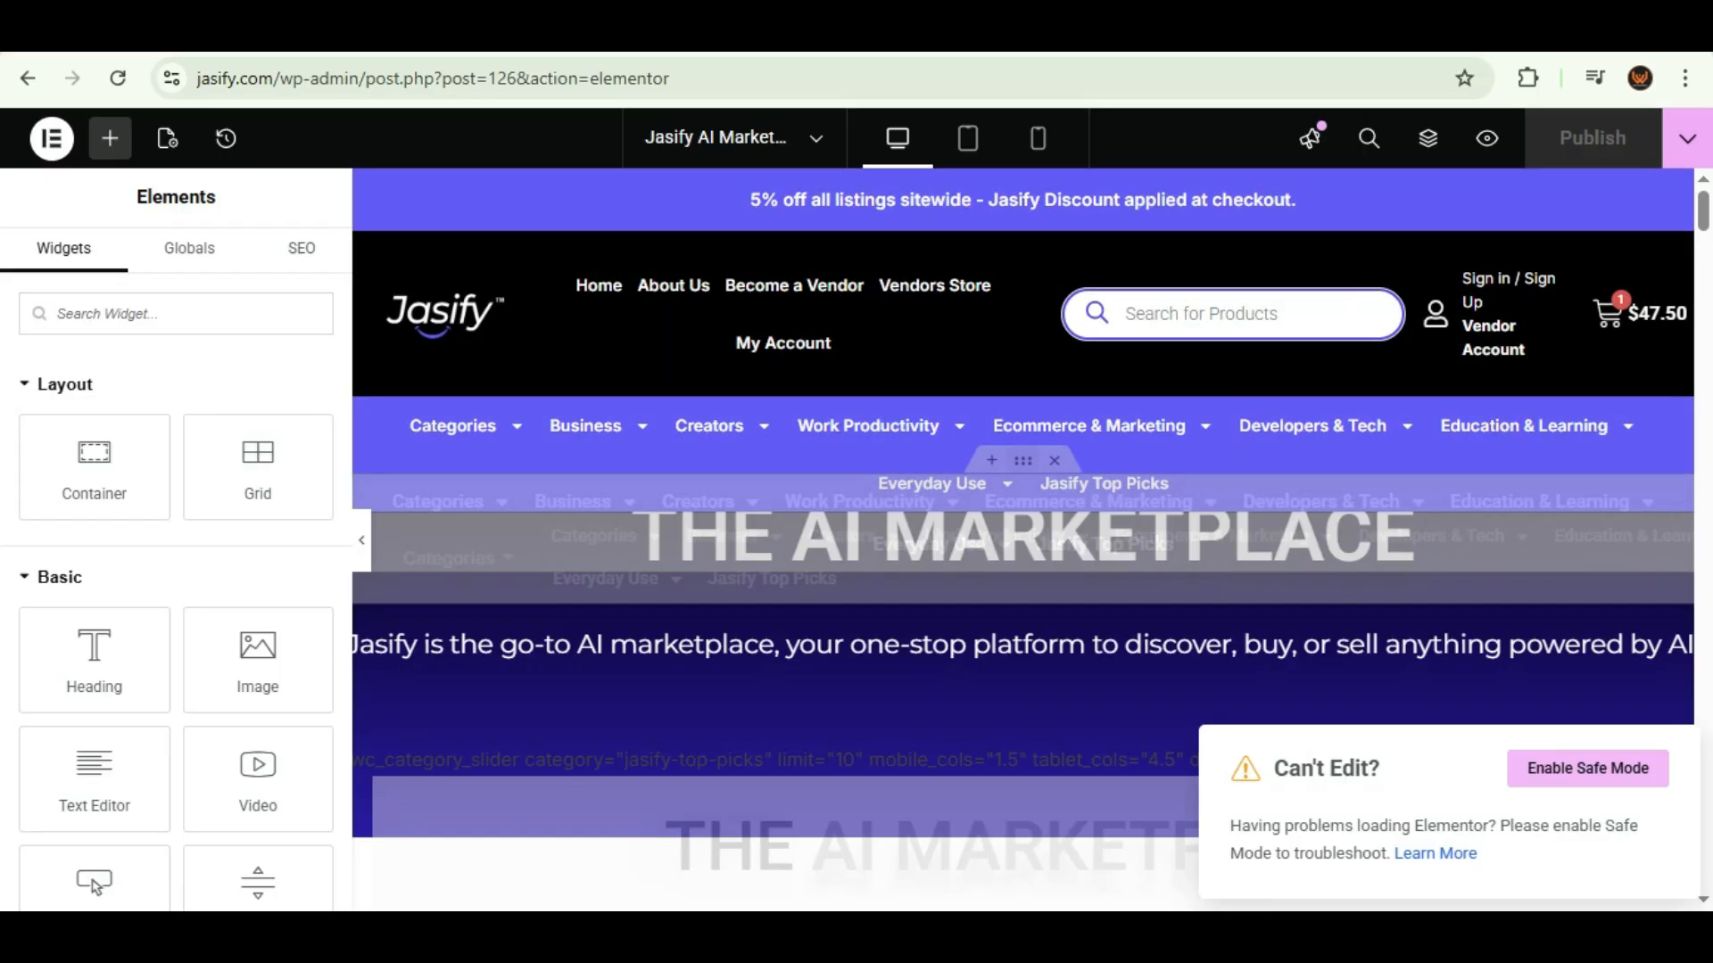
# Select the container holding the "What type of AI are you looking for ?" heading and enter 1 in its advanced settings.
pyautogui.click(1023, 461)
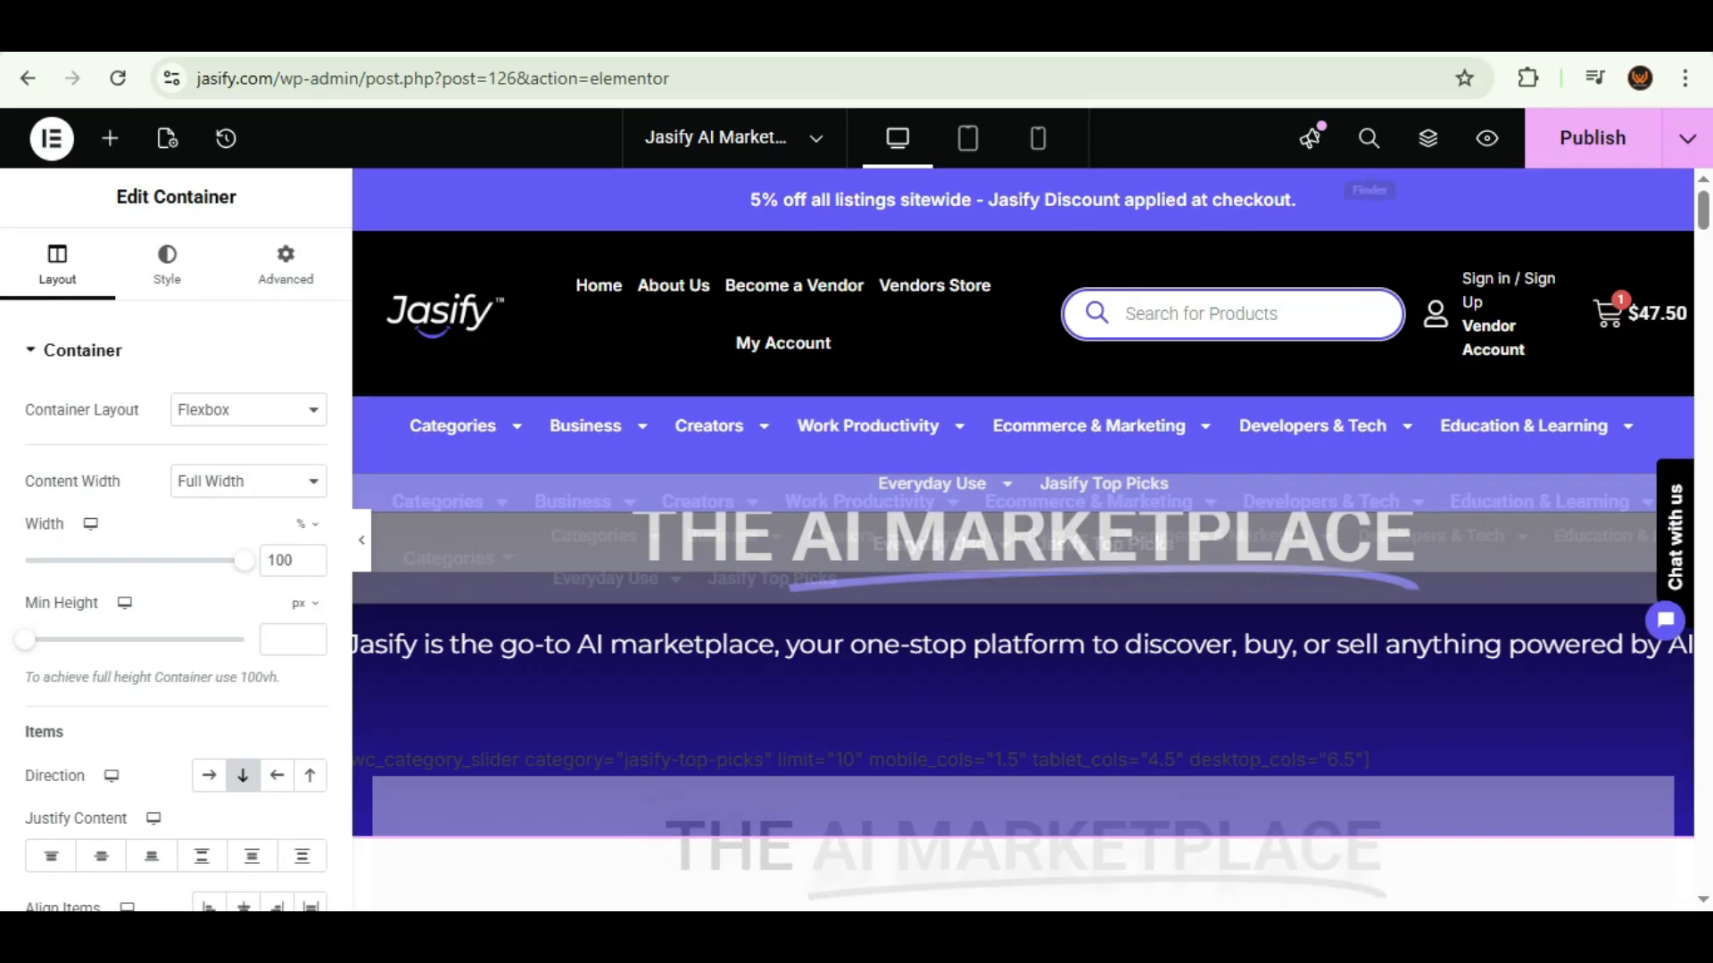
pyautogui.moveTo(1703, 211); pyautogui.dragTo(1703, 258)
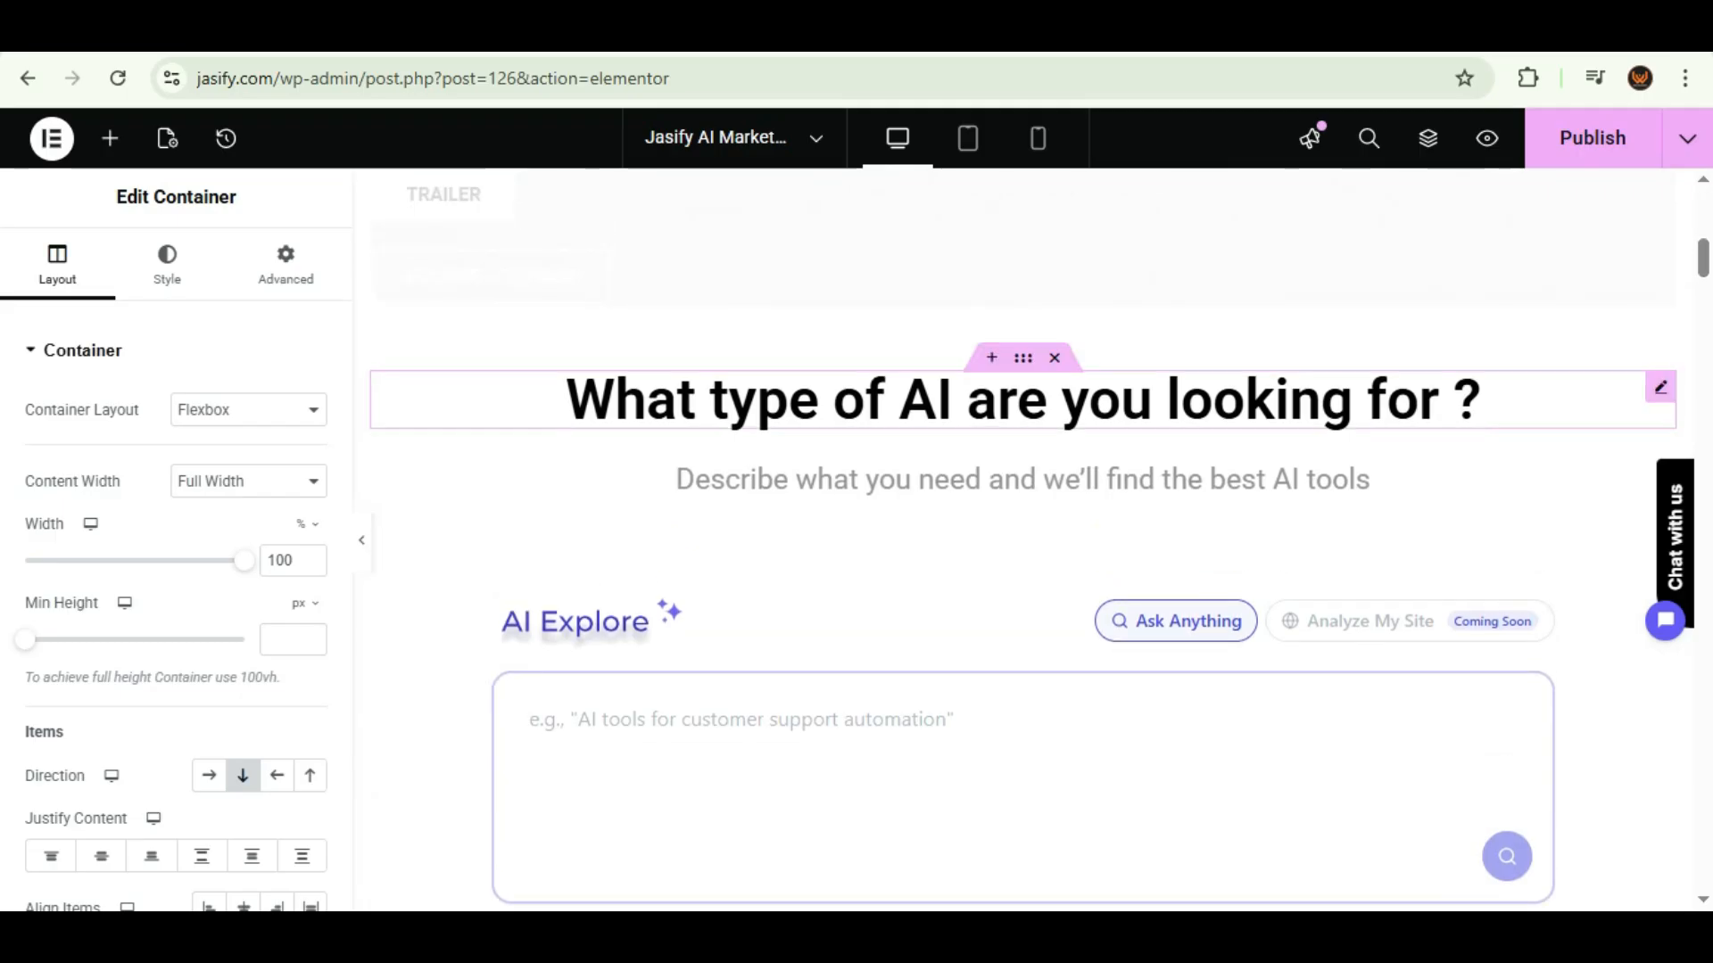
pyautogui.click(1023, 357)
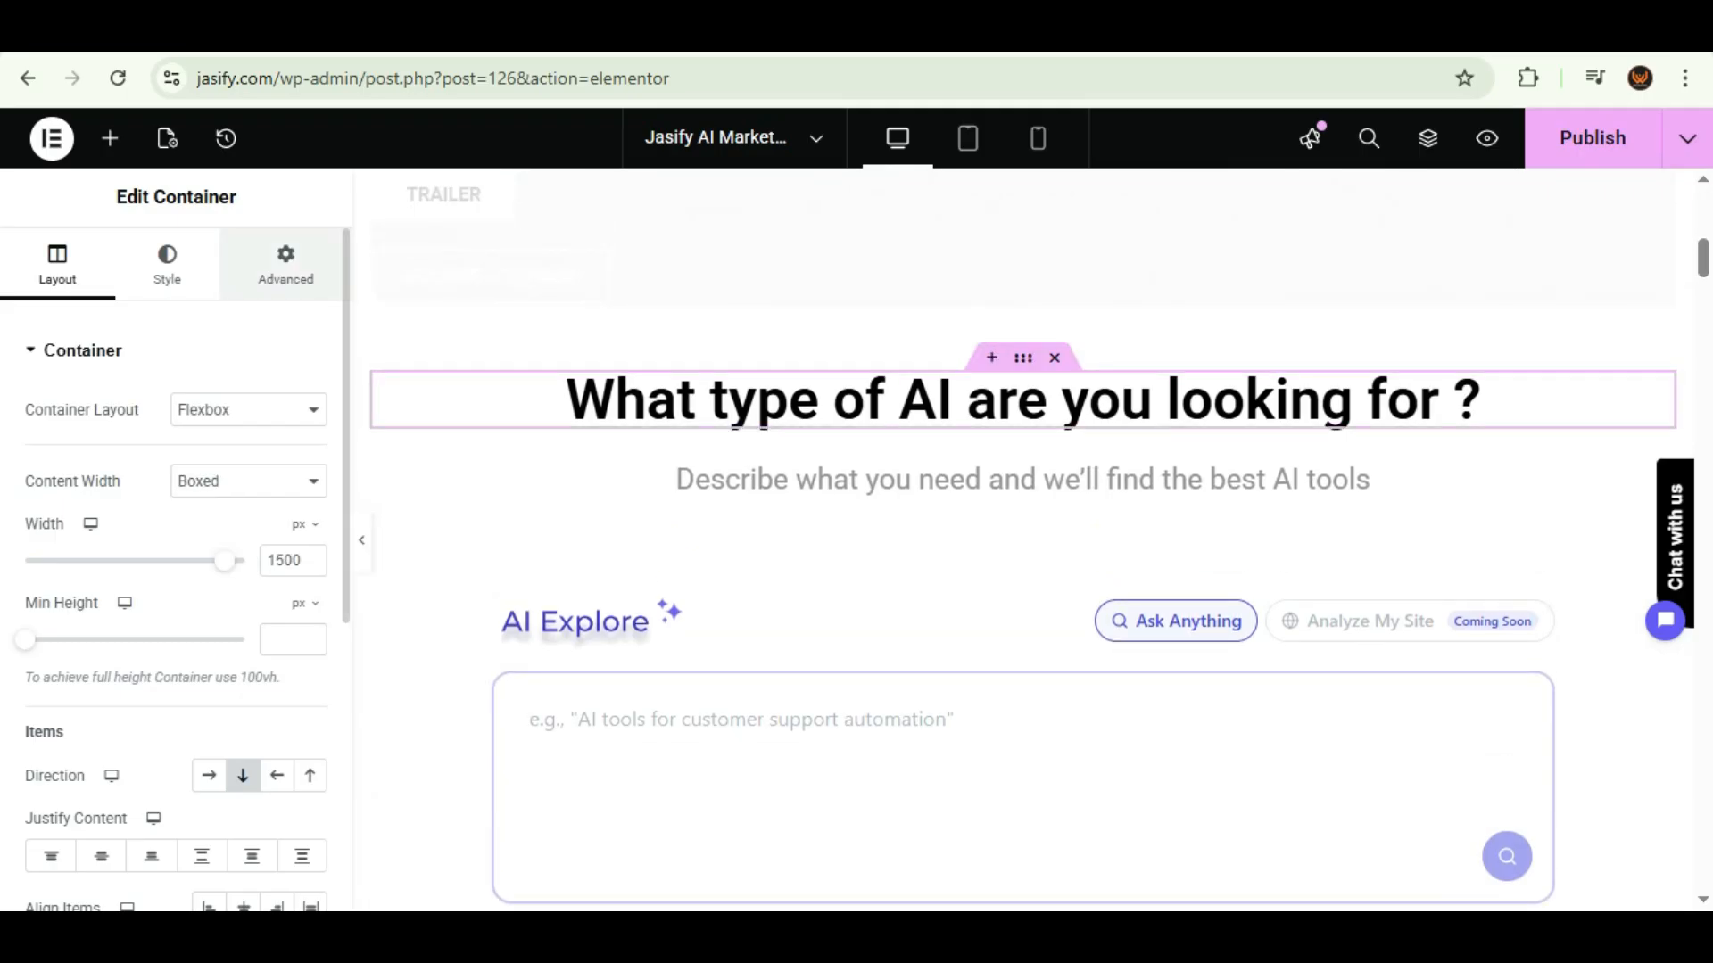
pyautogui.click(285, 263)
pyautogui.click(58, 534)
pyautogui.write('1')
pyautogui.click(106, 497)
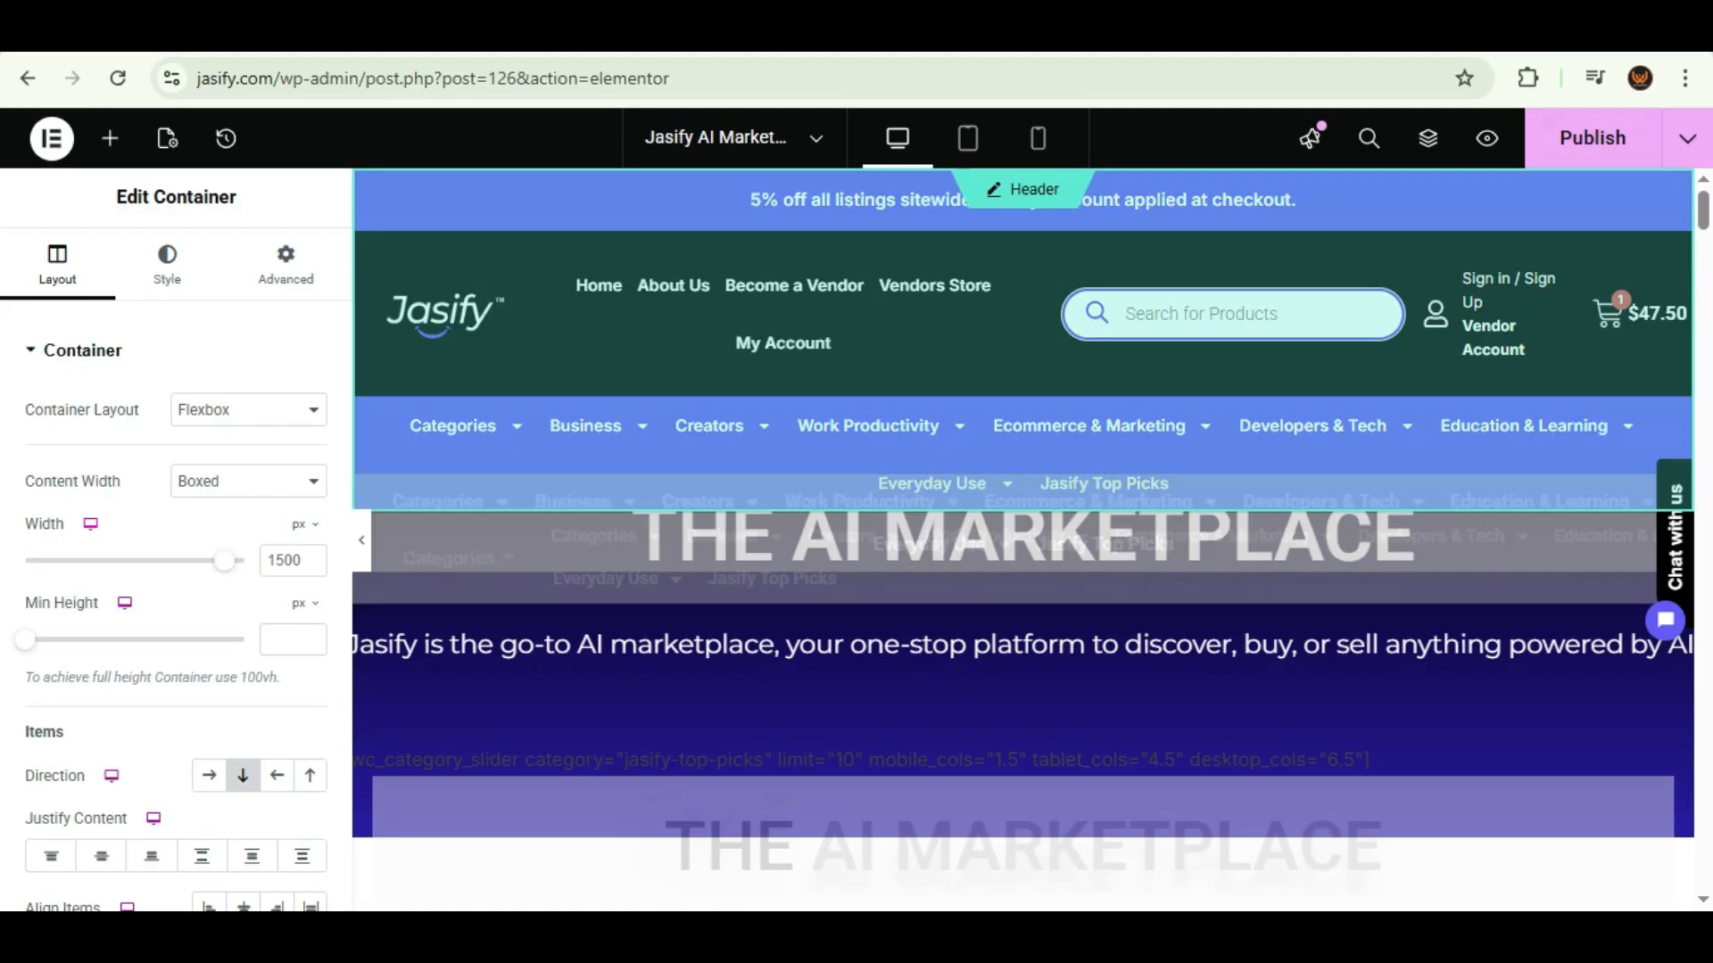
# Open the Layout page of Elementor's Site Settings and locate its Breakpoints section.
pyautogui.scroll(-8, 1023, 538)
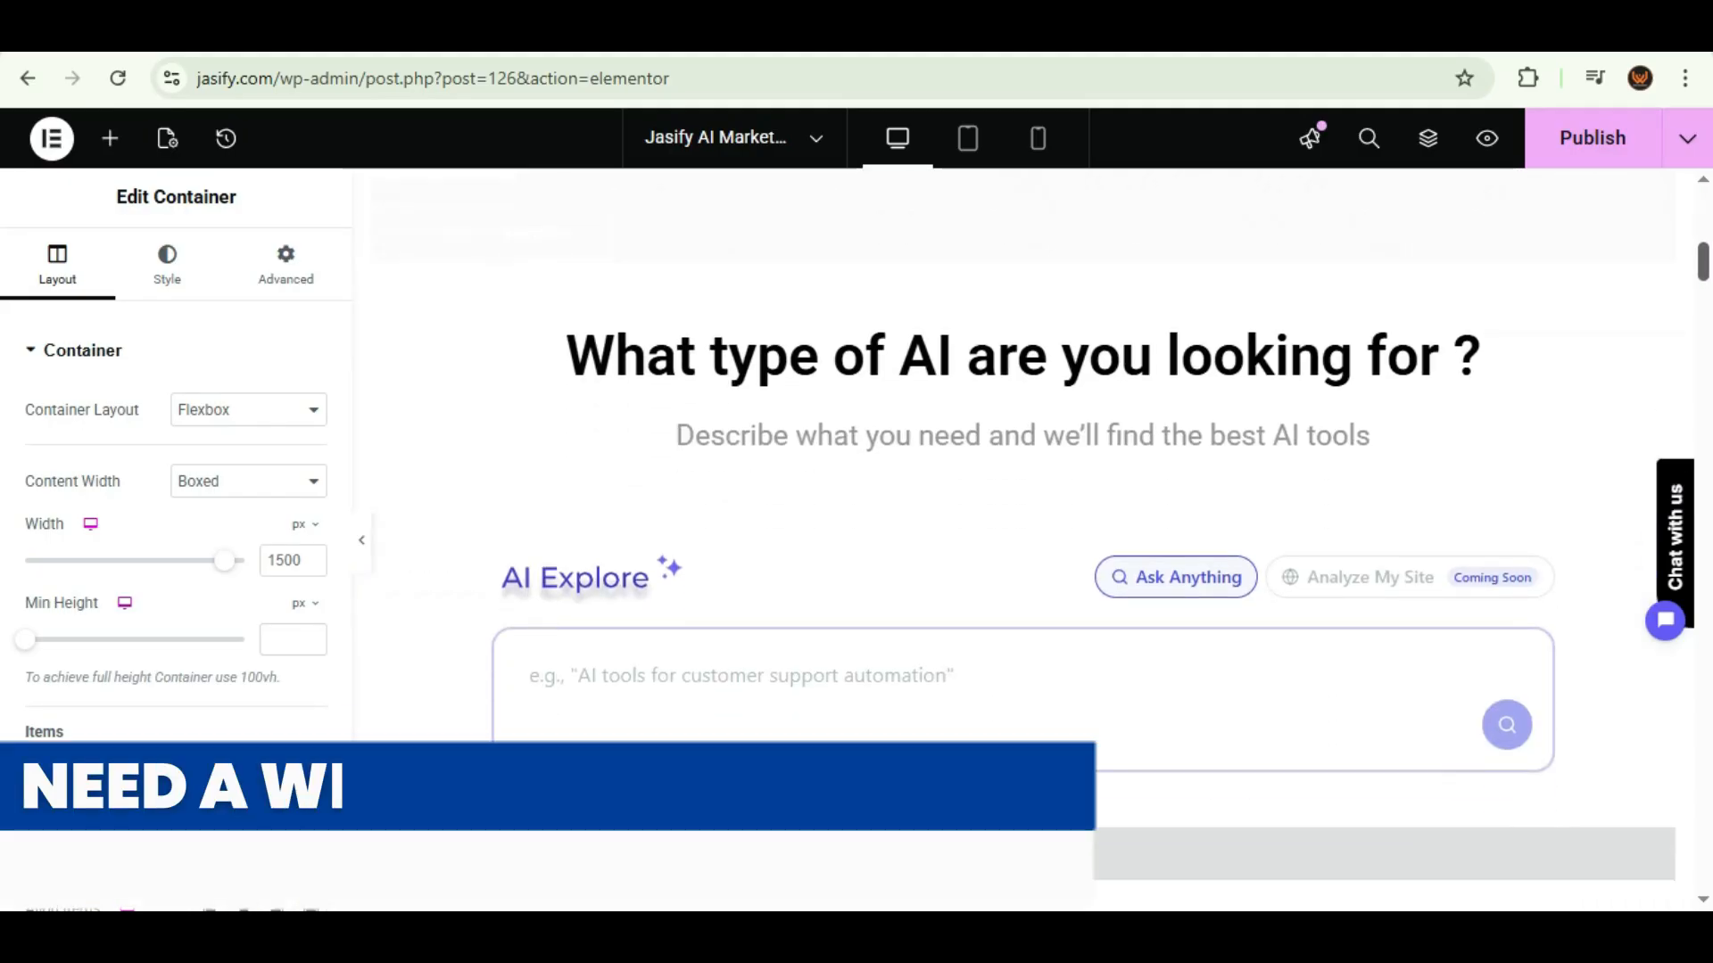
pyautogui.click(51, 138)
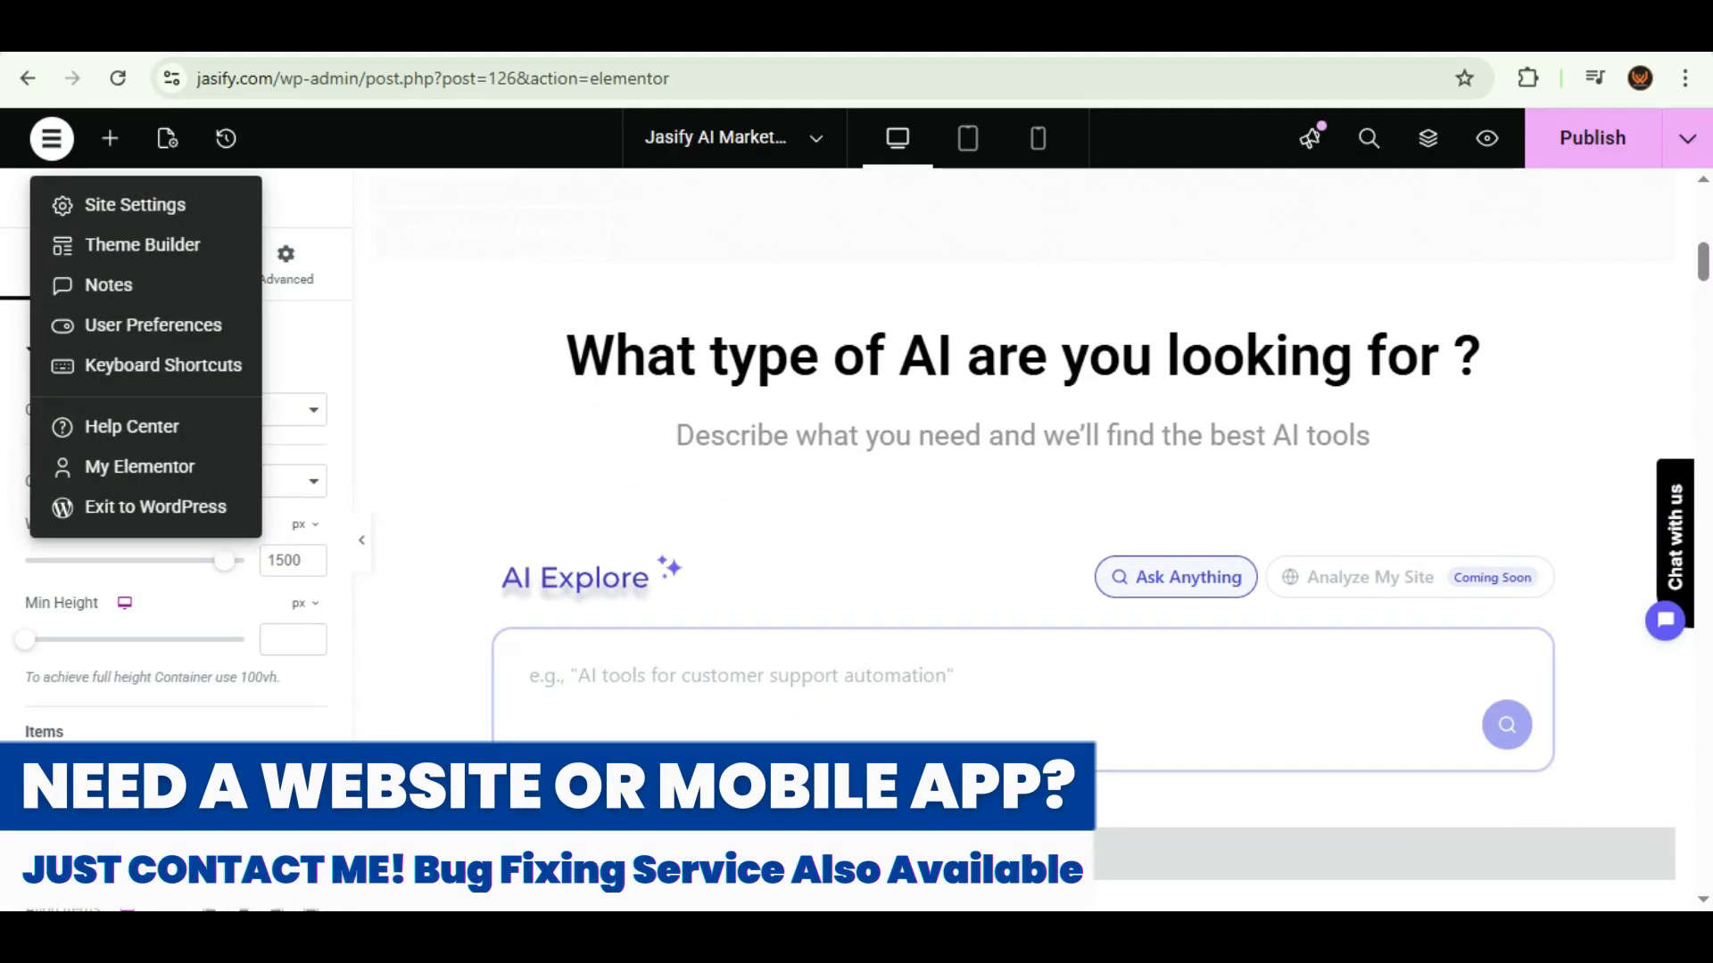
pyautogui.click(135, 205)
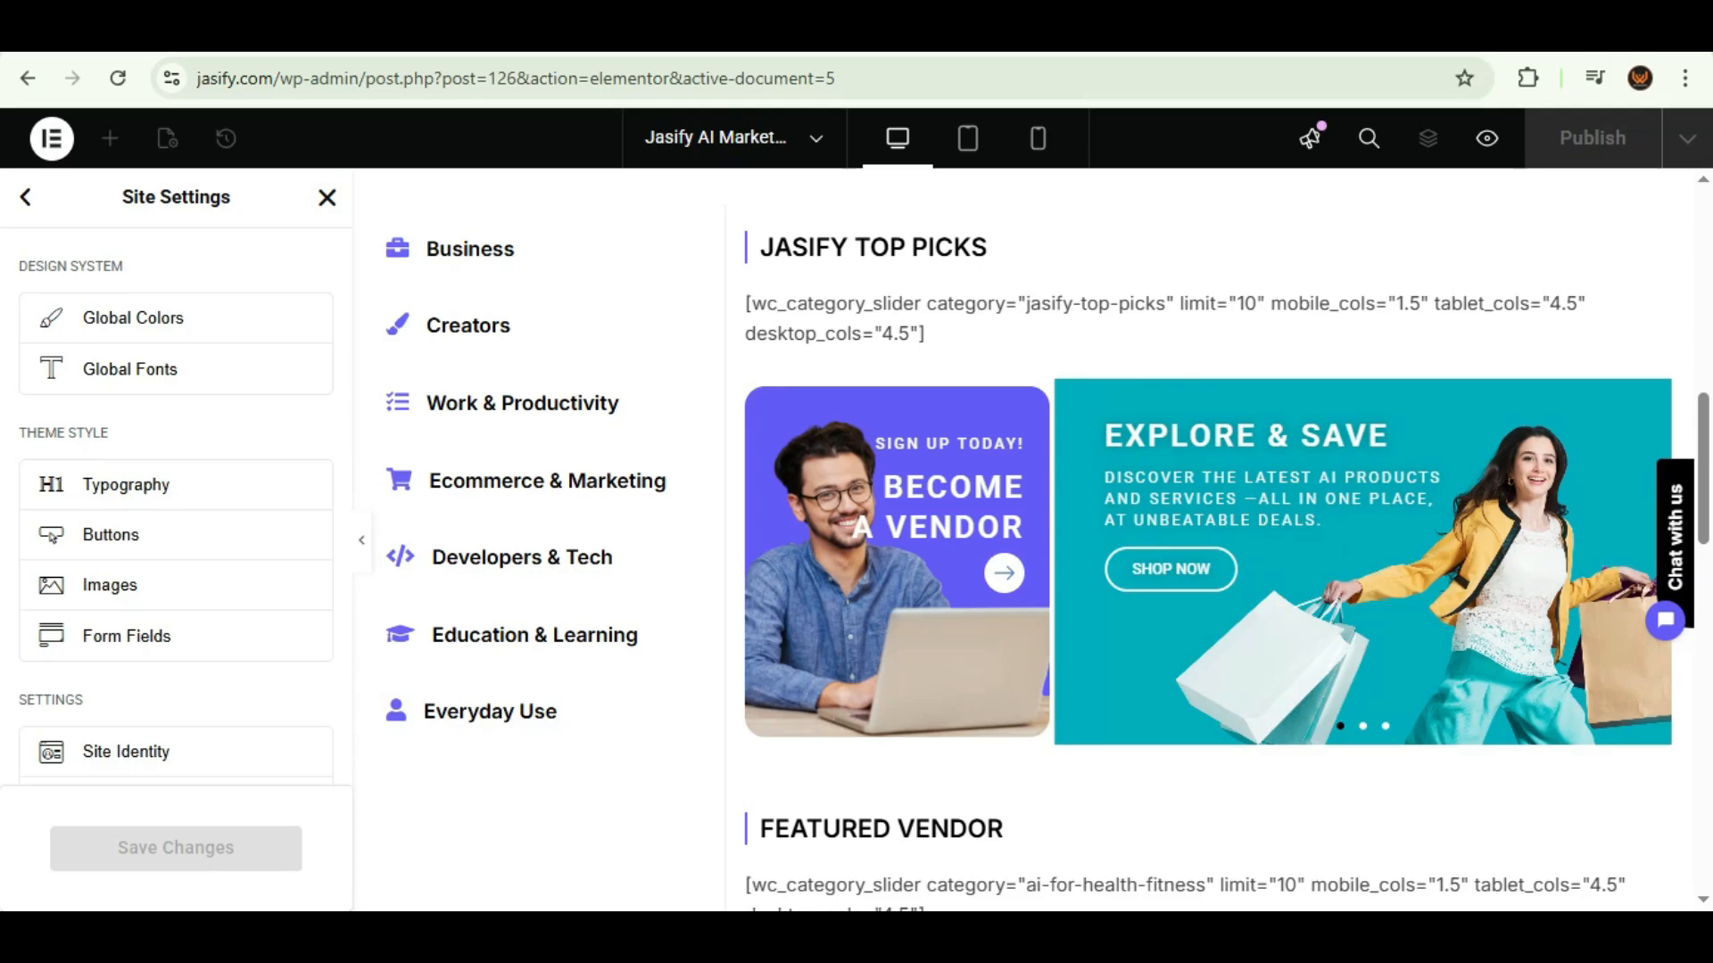
pyautogui.scroll(-5, 175, 500)
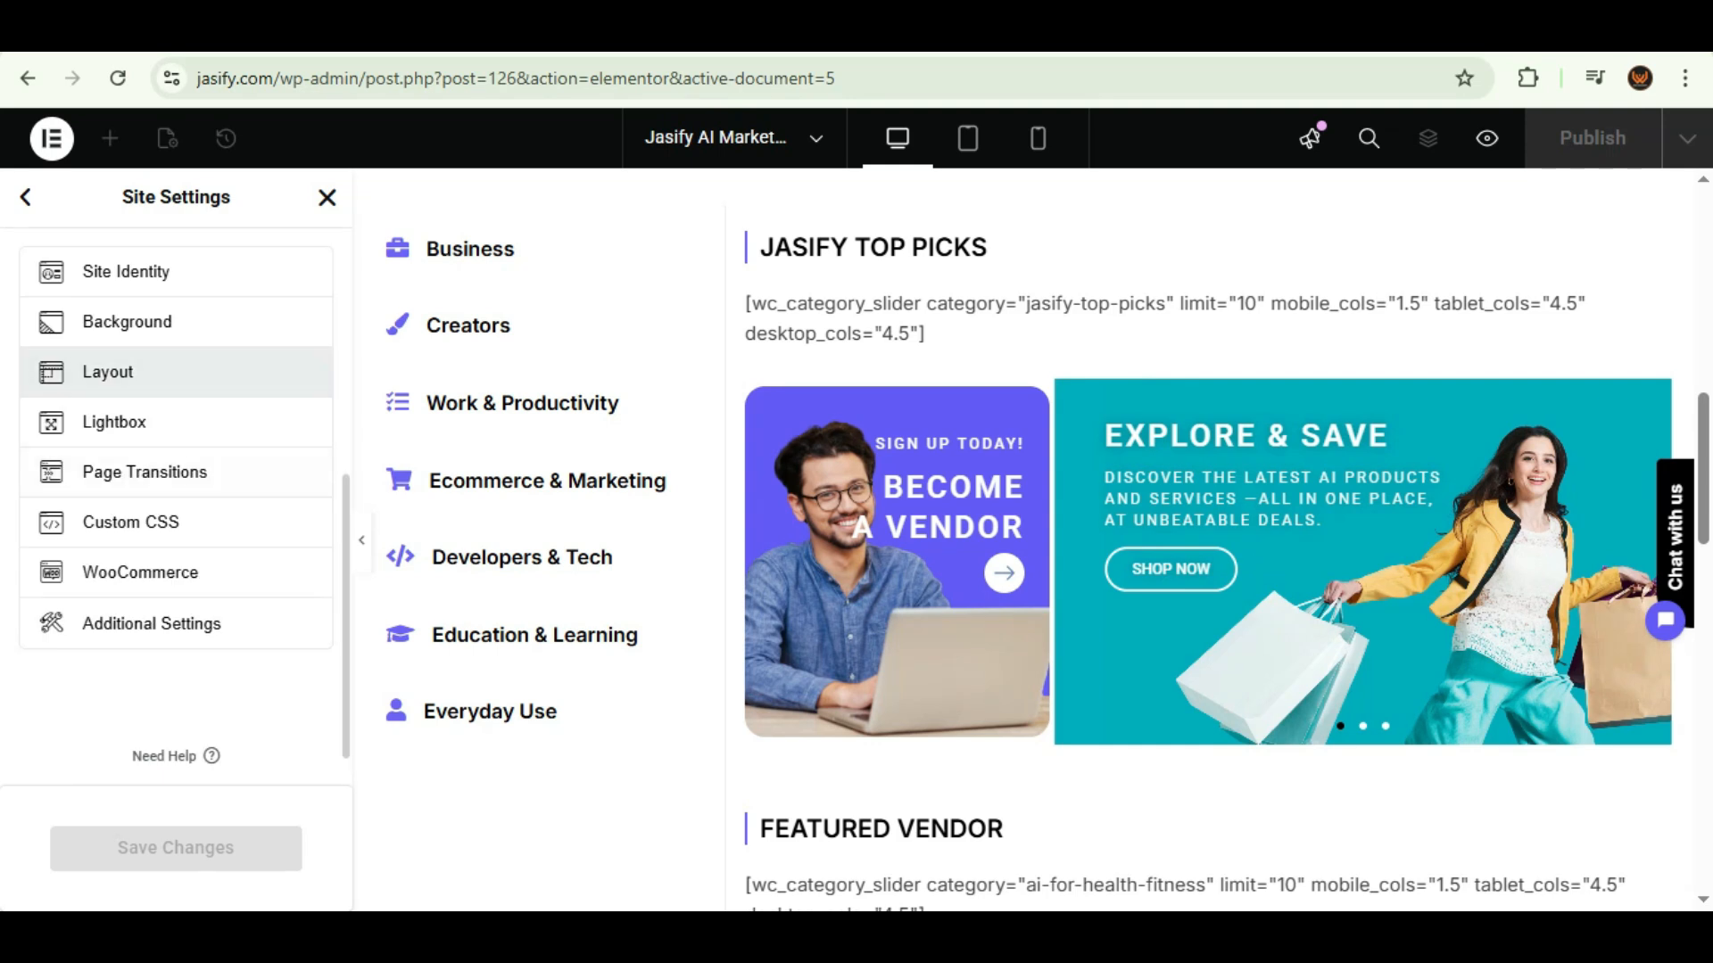
pyautogui.click(116, 371)
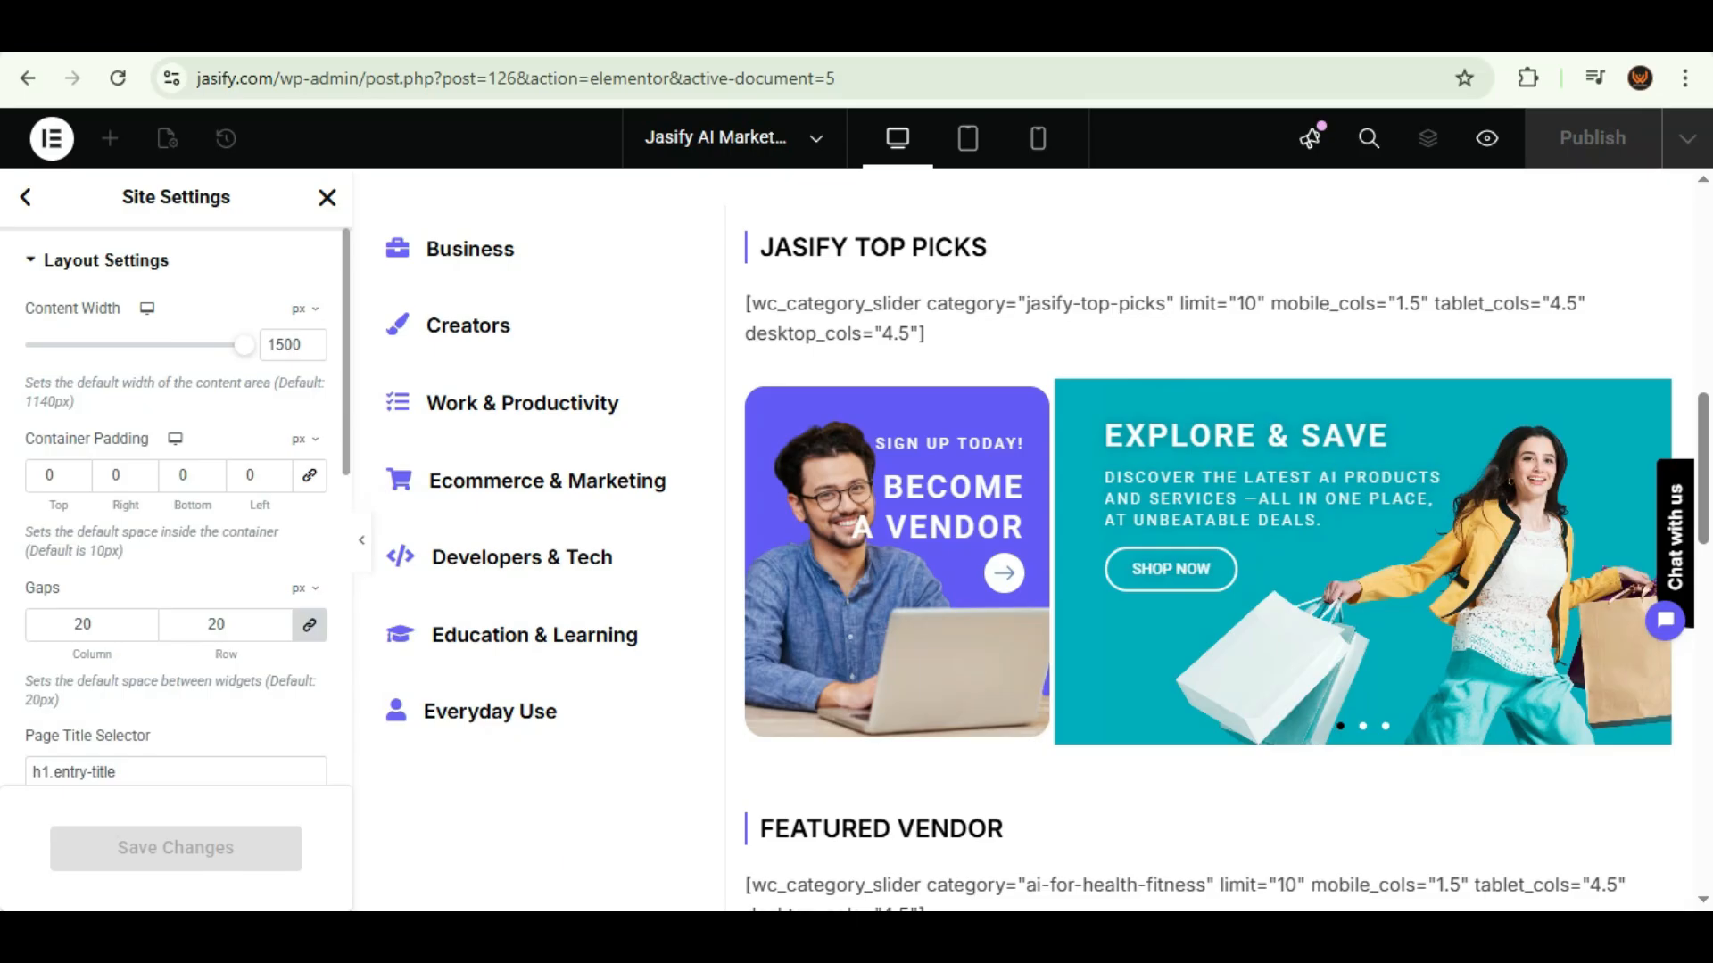
pyautogui.scroll(-5, 176, 505)
pyautogui.scroll(-2, 177, 507)
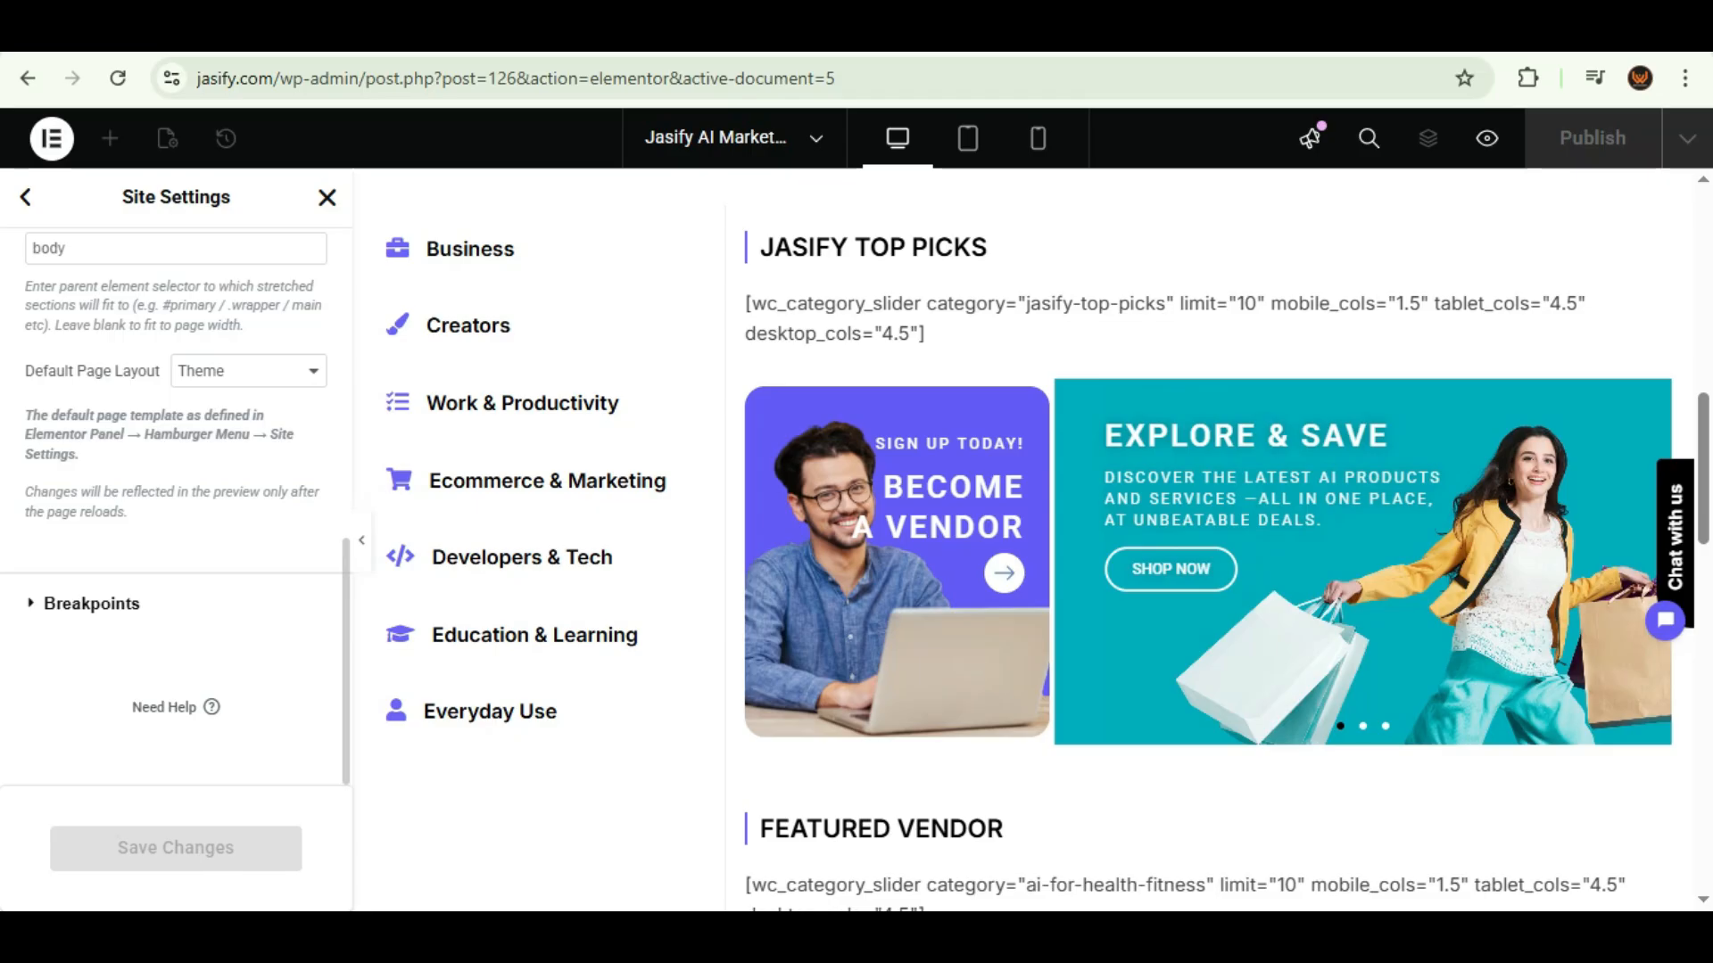
# Add Laptop, Widescreen, Tablet Landscape and Mobile Landscape to the site's active breakpoints.
pyautogui.click(92, 604)
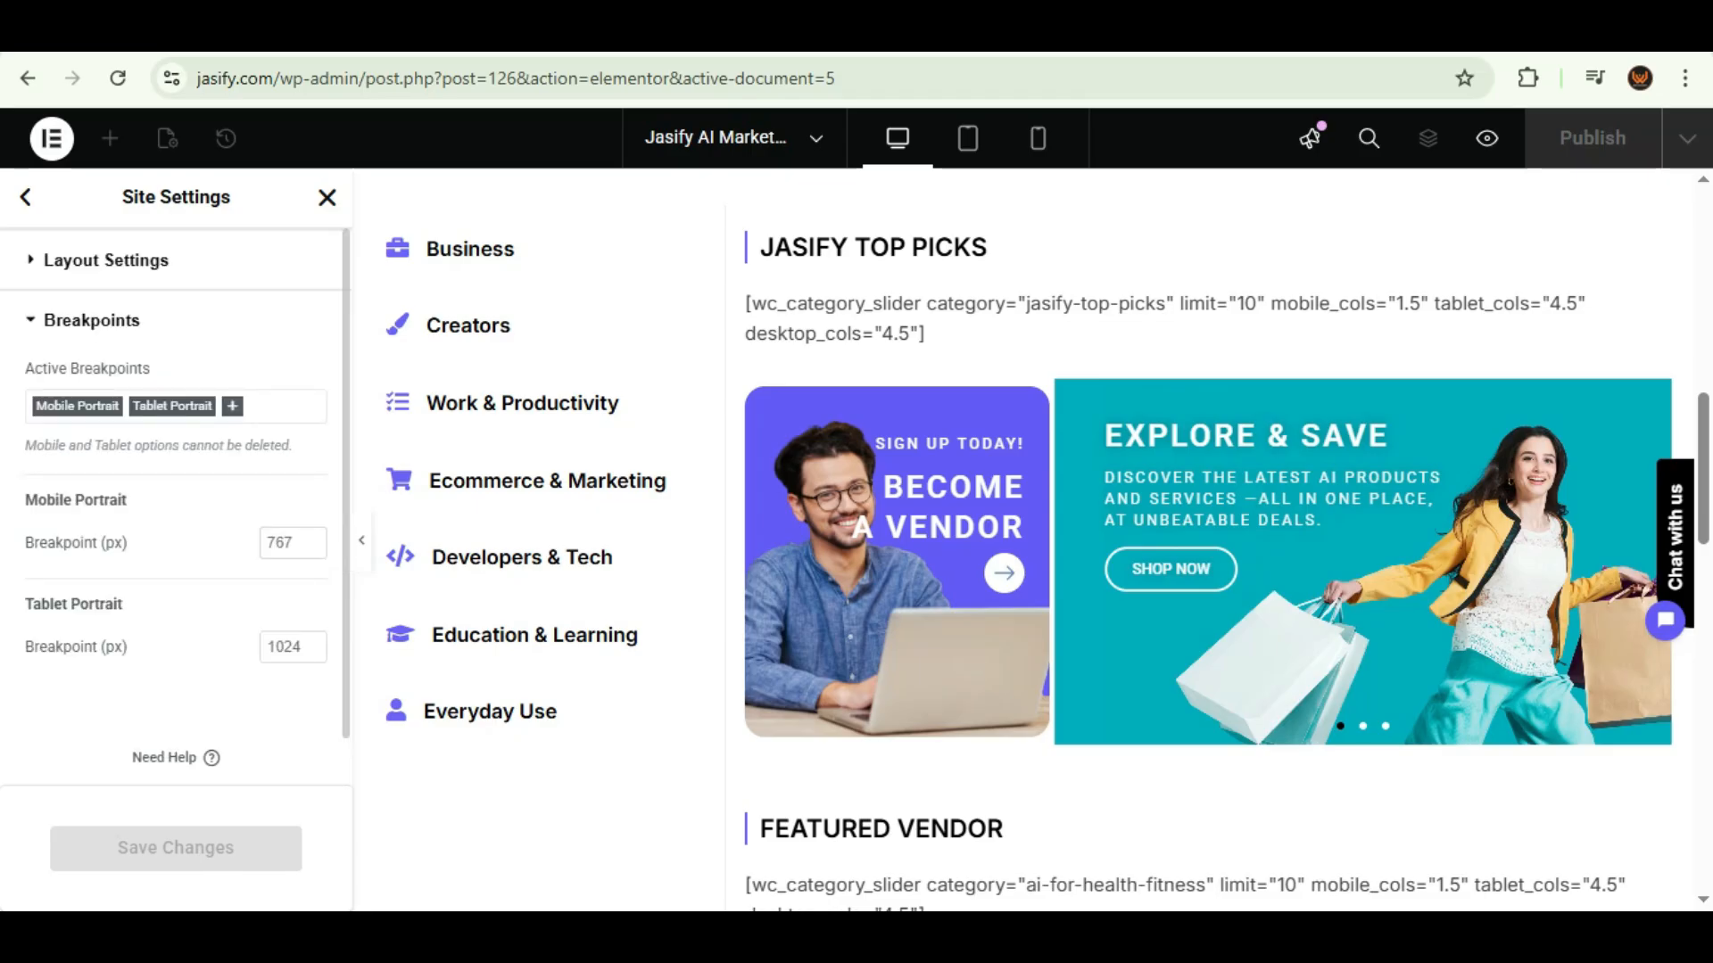
pyautogui.click(233, 407)
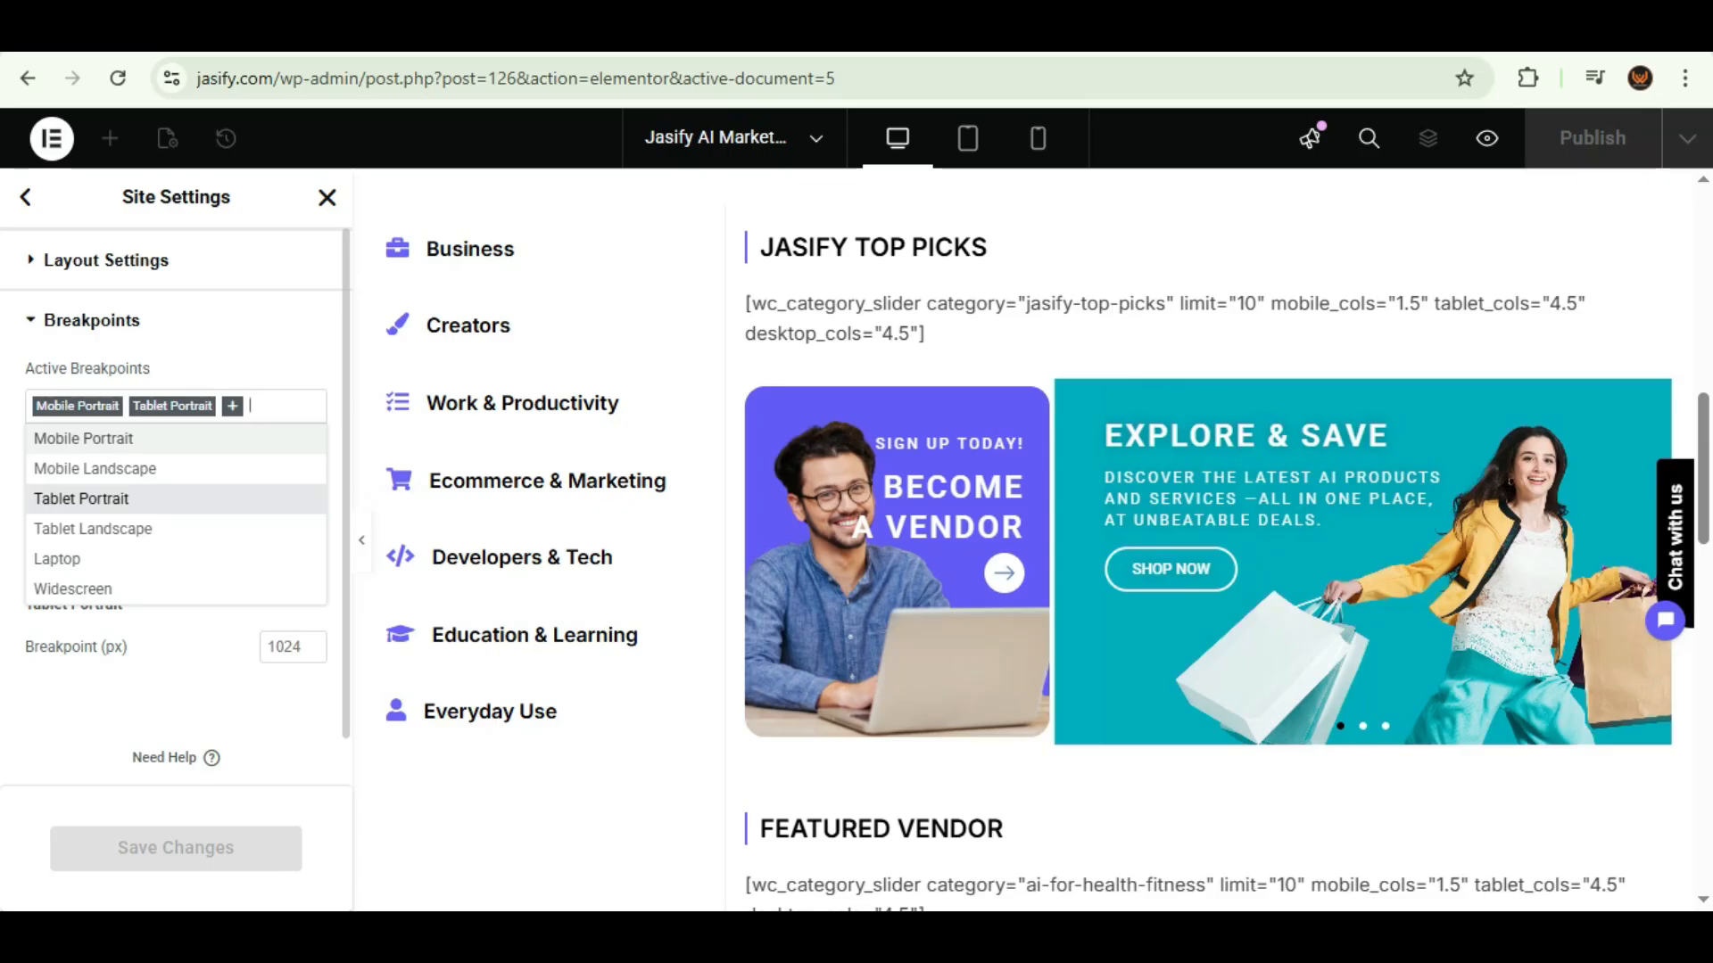
pyautogui.click(57, 558)
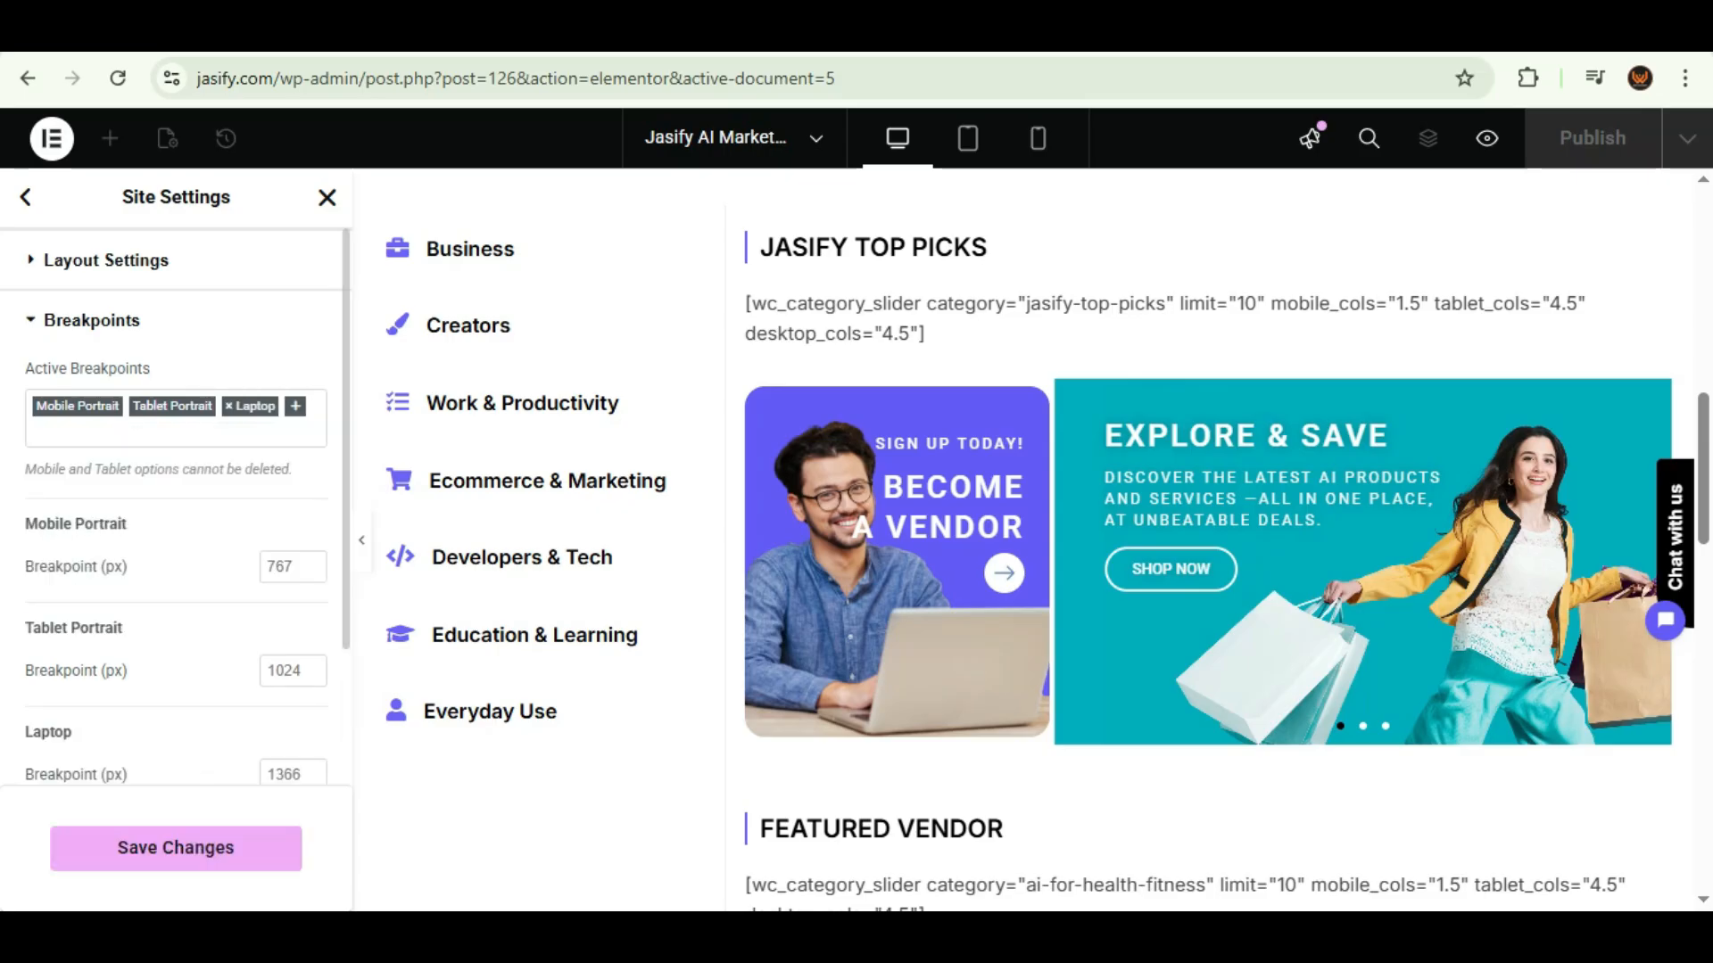
pyautogui.click(73, 613)
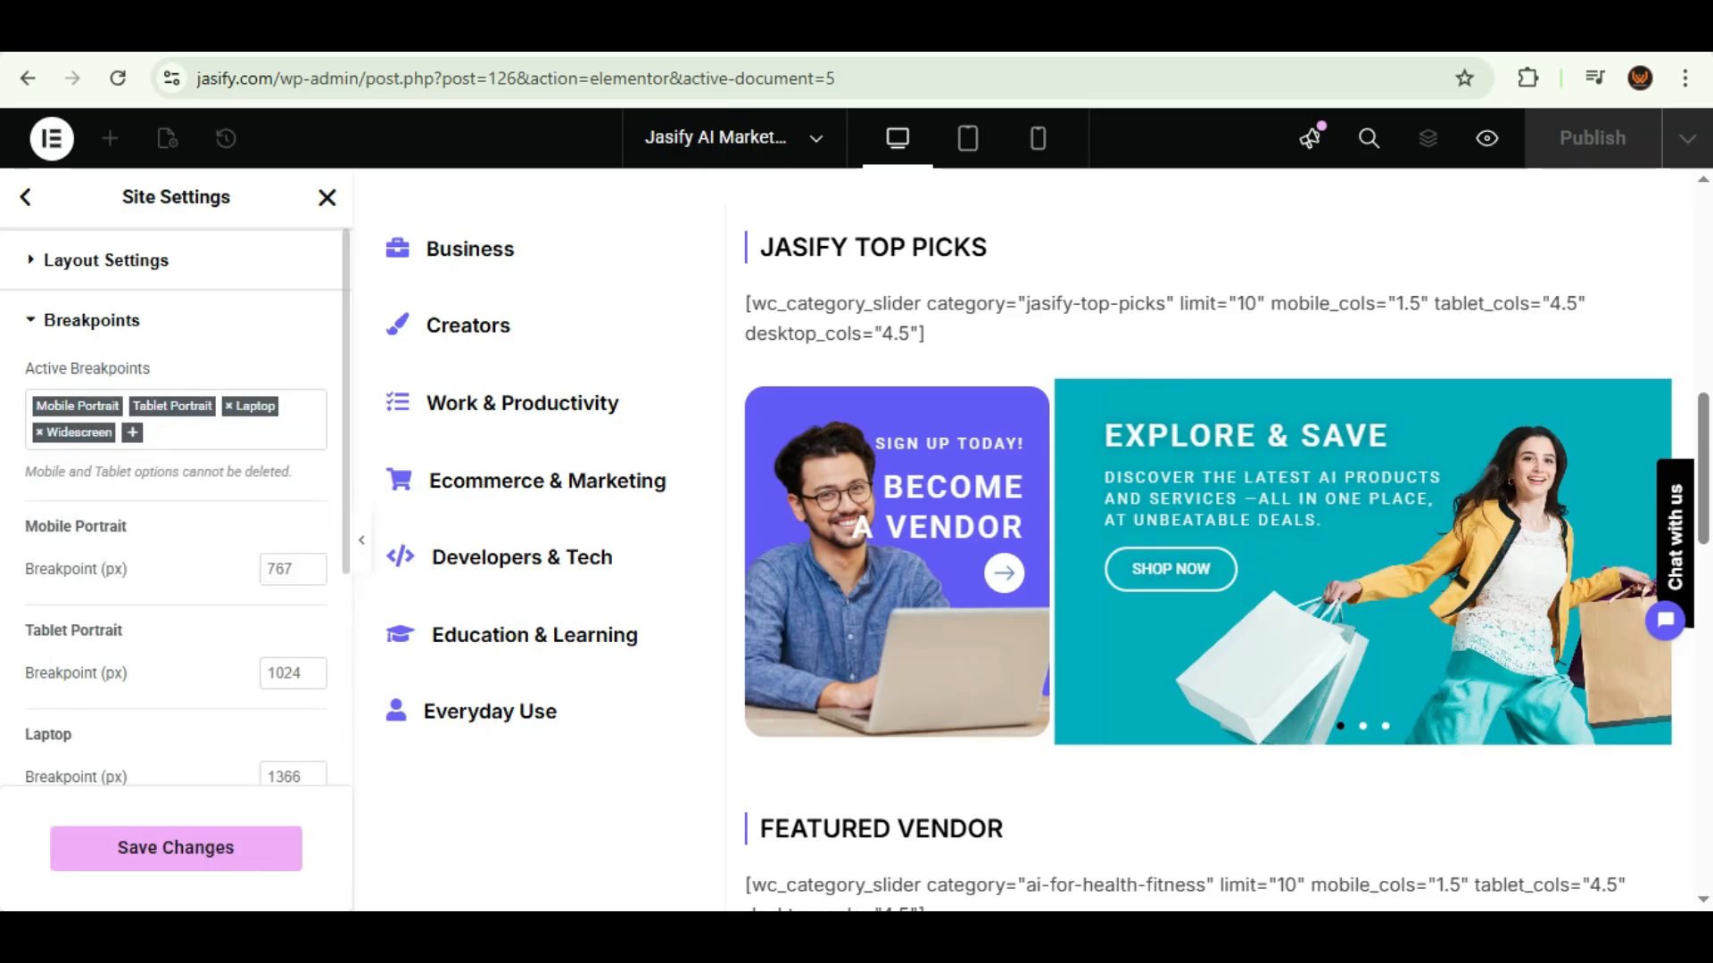
pyautogui.click(223, 432)
pyautogui.click(57, 554)
pyautogui.click(42, 459)
pyautogui.click(57, 522)
# Review the breakpoint list, save the site settings and reload the Elementor editor to apply the new breakpoints.
pyautogui.scroll(-5, 175, 535)
pyautogui.scroll(5, 176, 536)
pyautogui.click(176, 848)
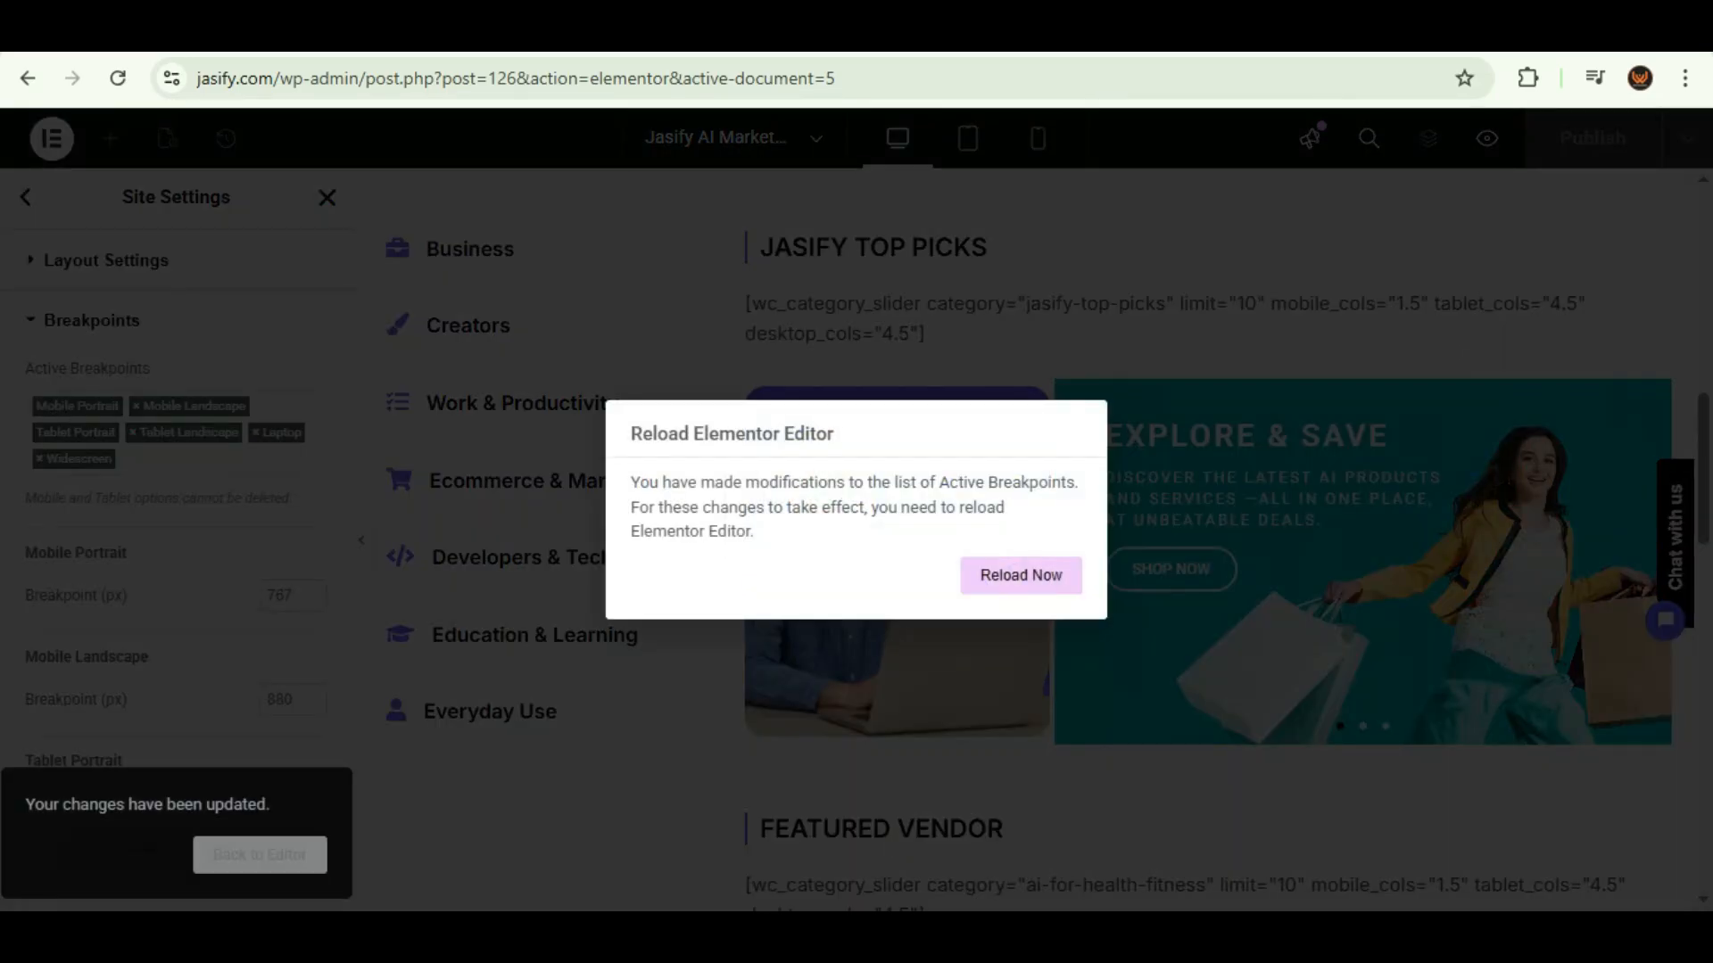
pyautogui.click(1021, 576)
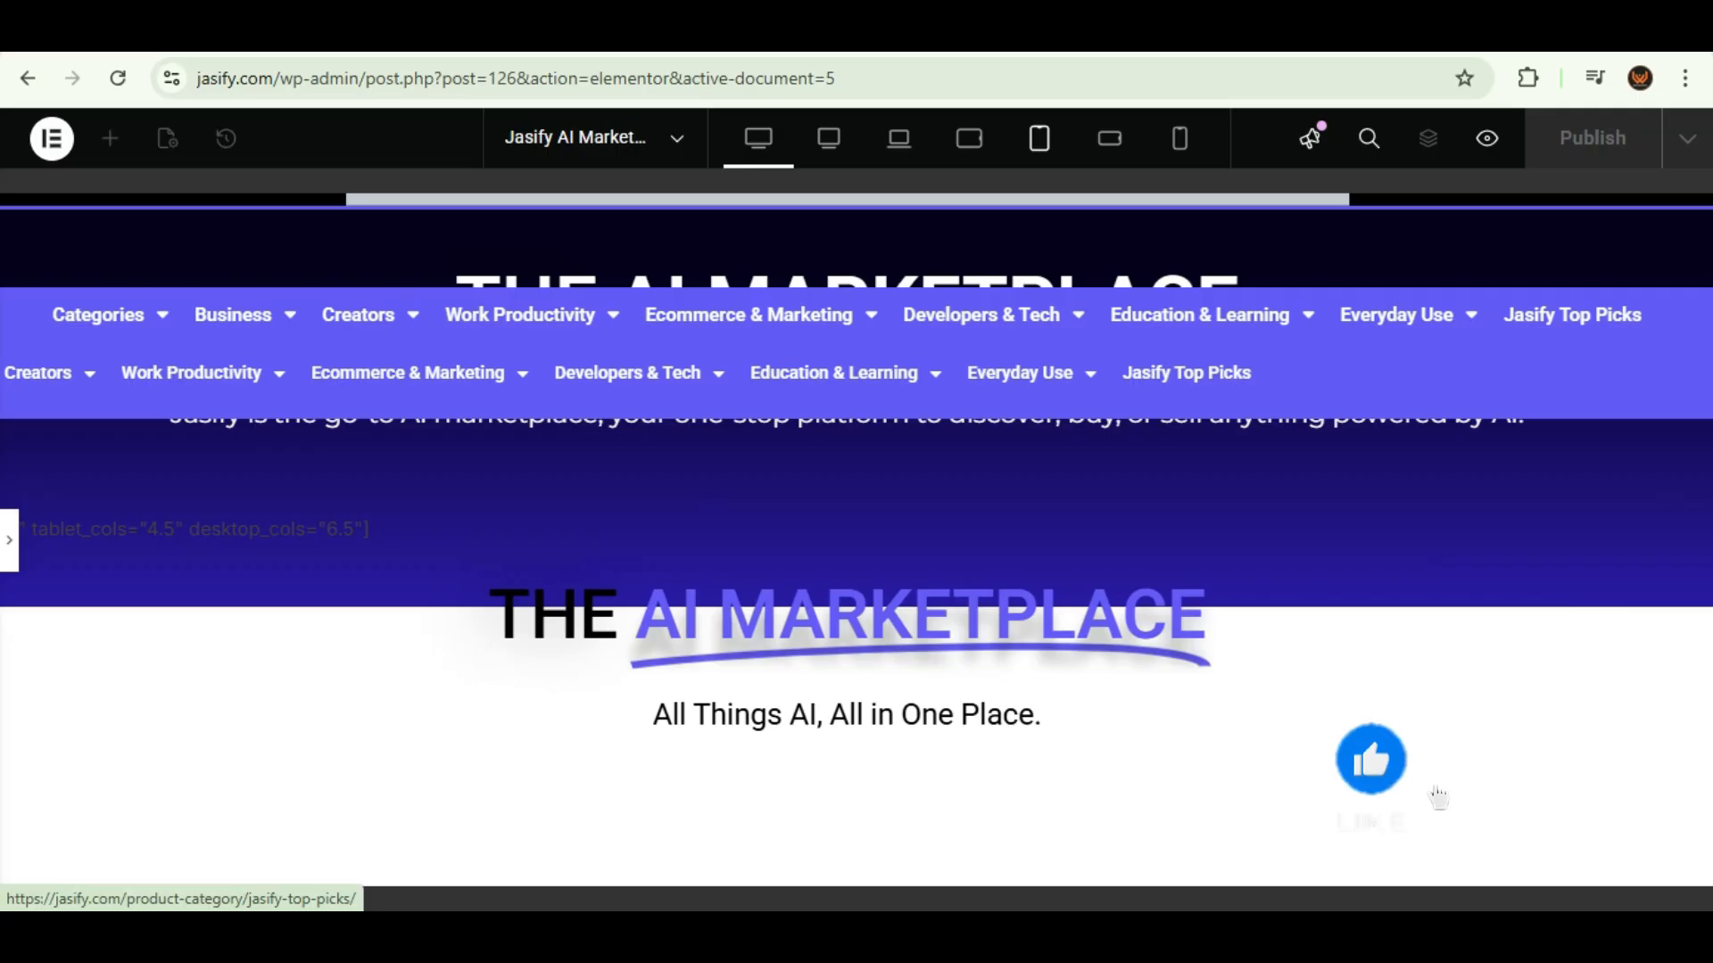
# Preview the page in the Tablet Portrait view and examine how its sections are laid out.
pyautogui.scroll(-9, 856, 540)
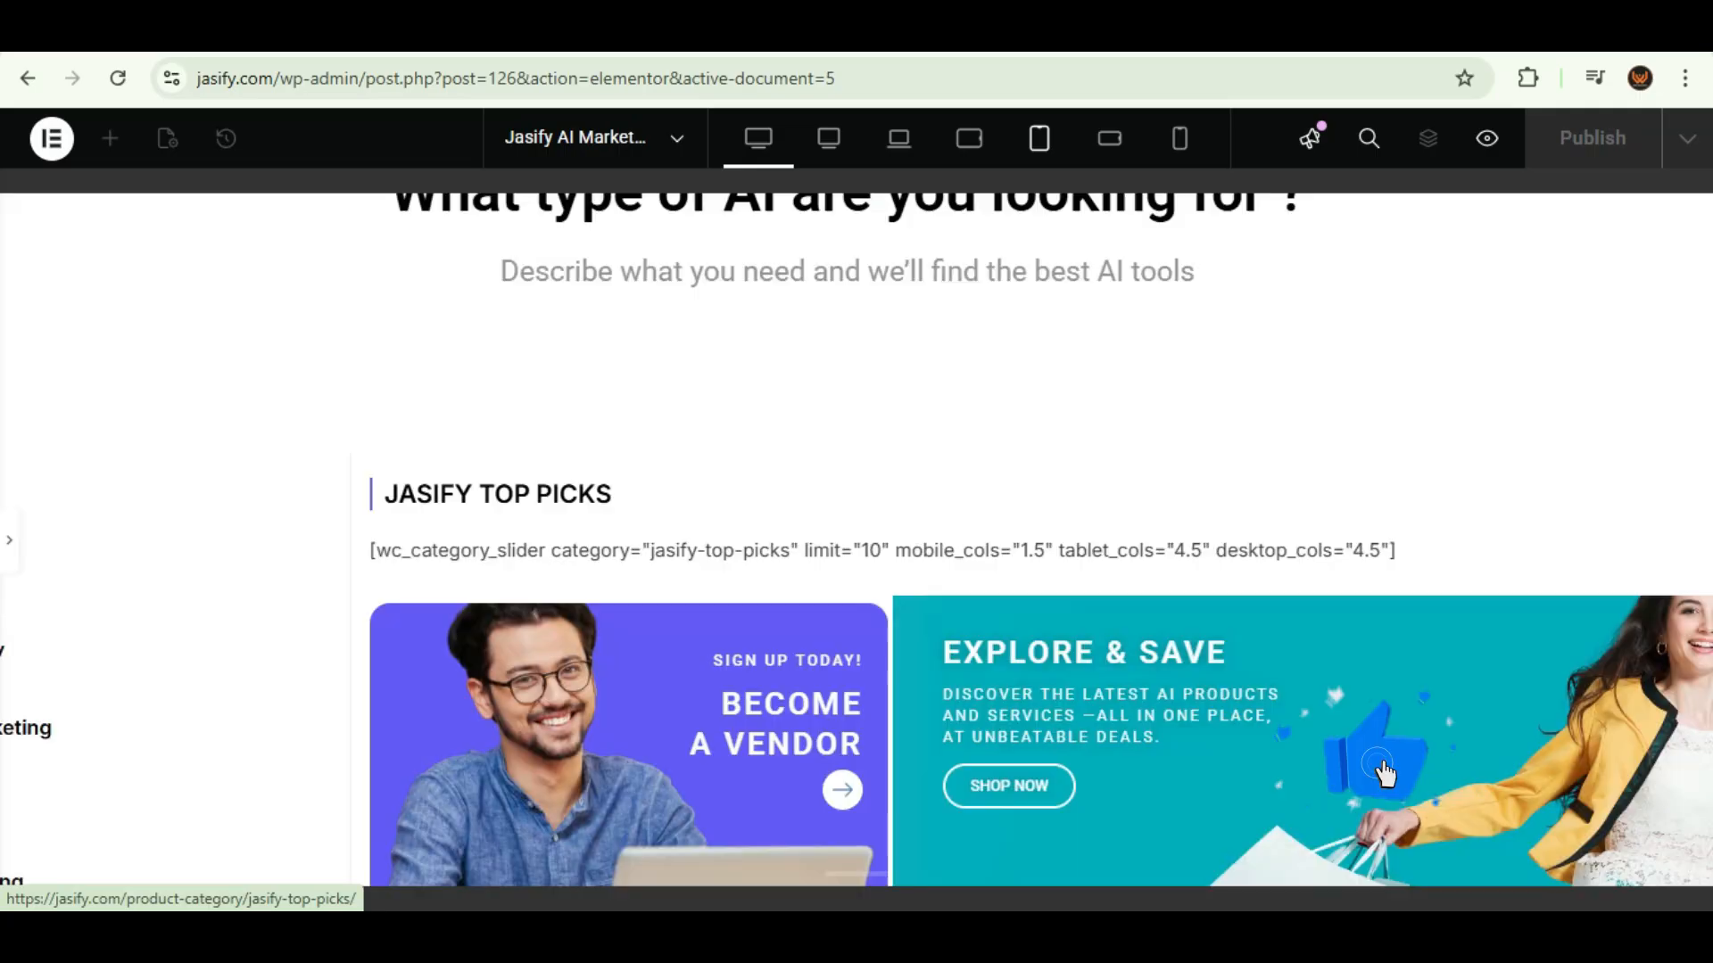
pyautogui.click(1039, 139)
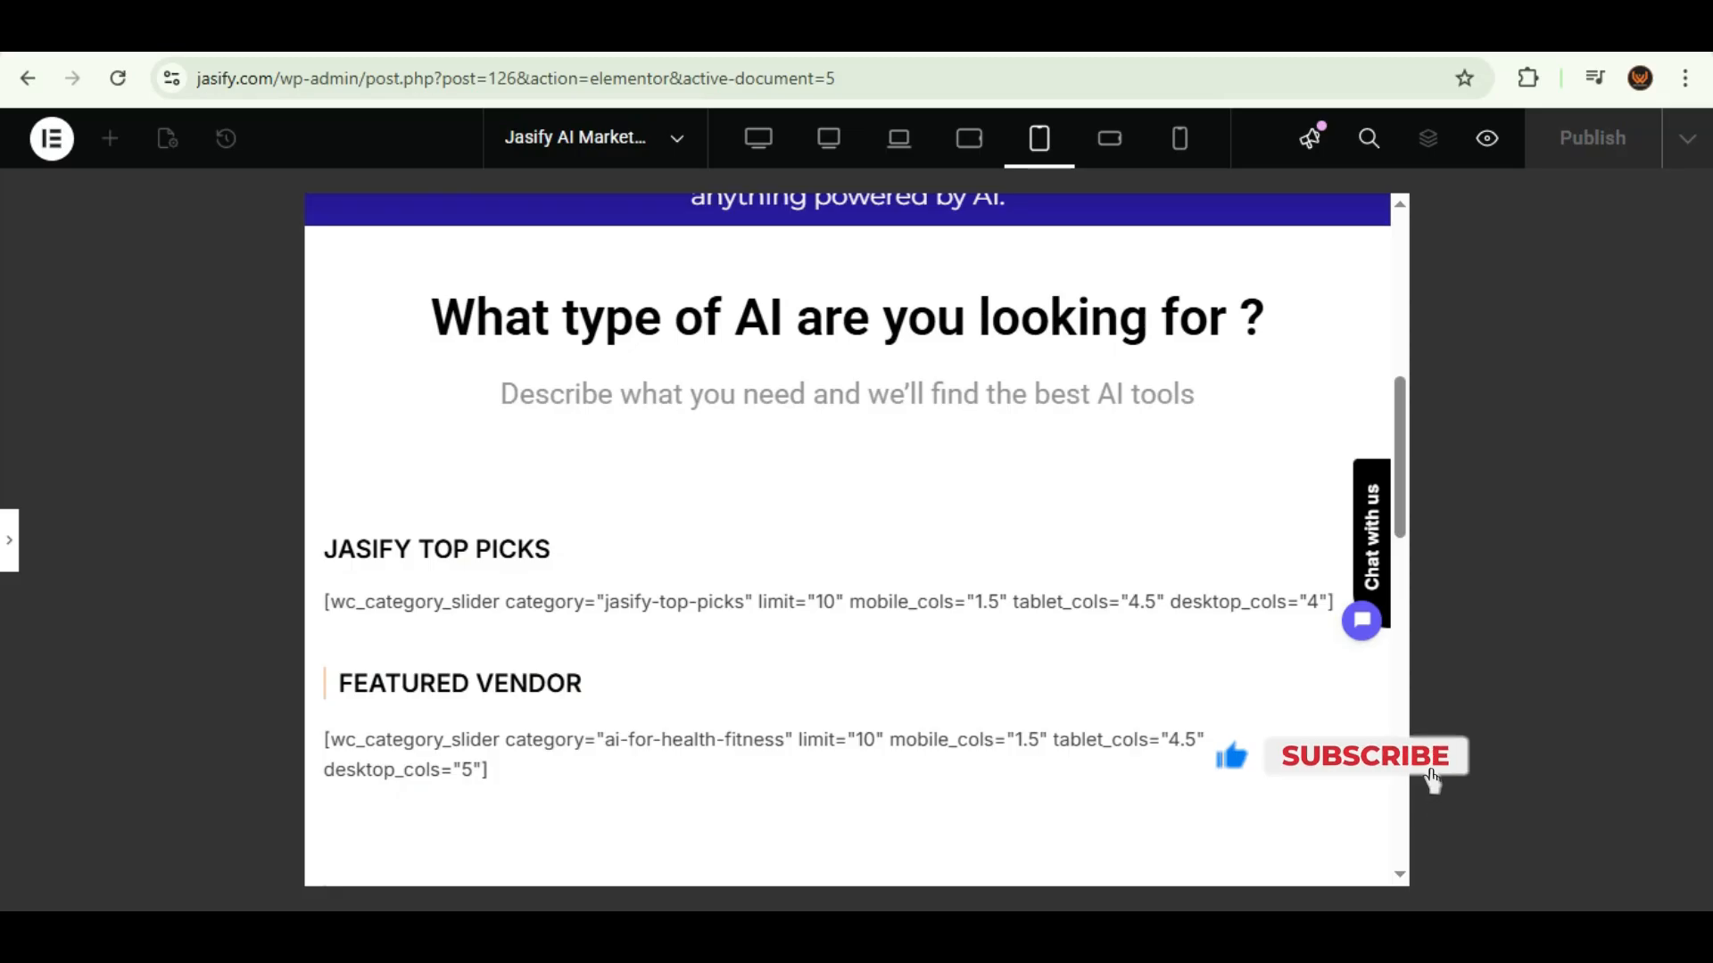
pyautogui.moveTo(1399, 457); pyautogui.dragTo(1399, 725)
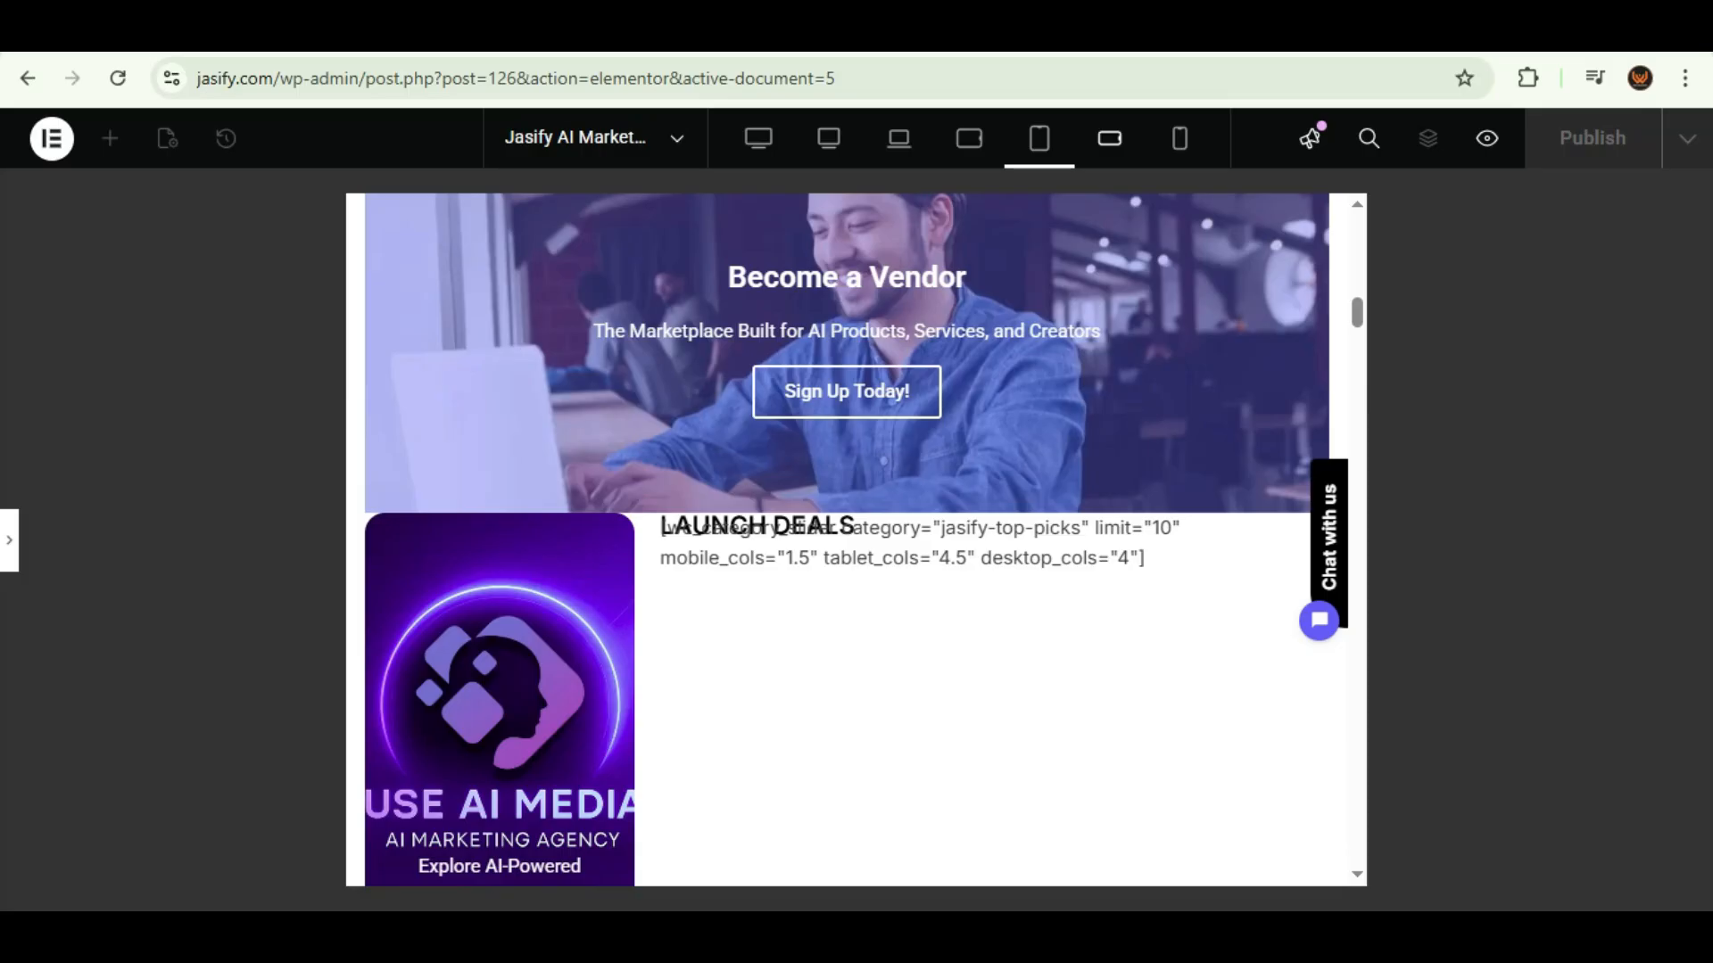
# Preview the page in the Mobile Landscape view down to the Latest News section and bring back the widgets panel.
pyautogui.scroll(-20, 857, 540)
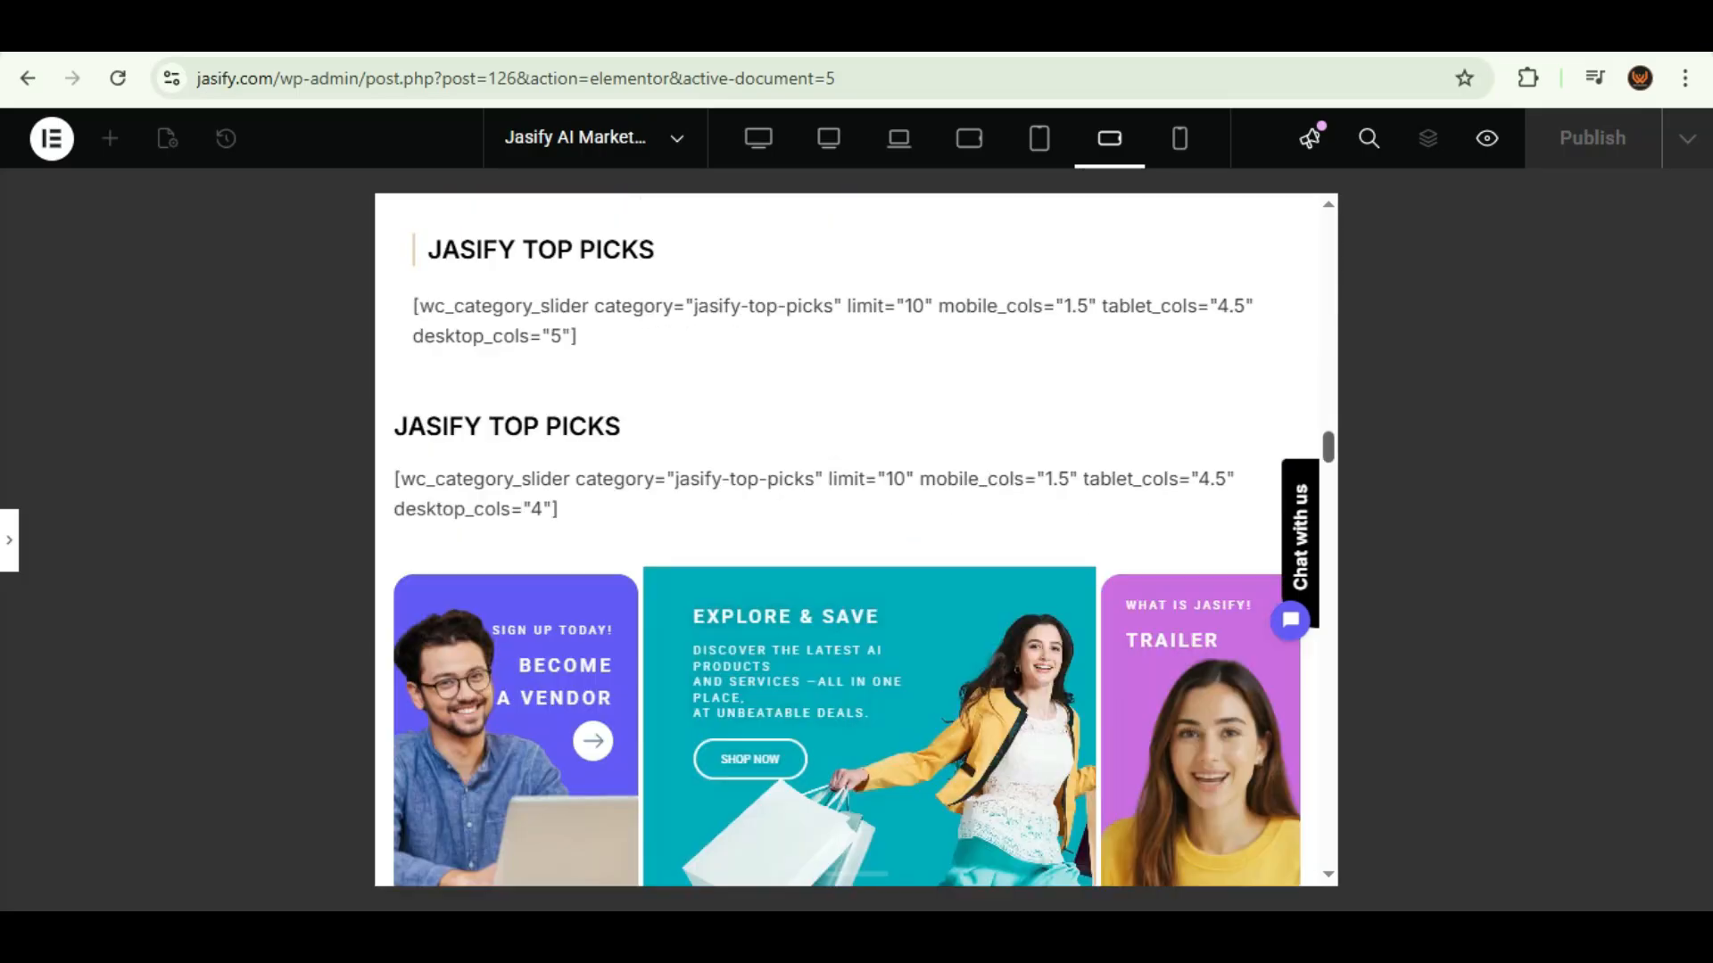
pyautogui.scroll(-10, 856, 540)
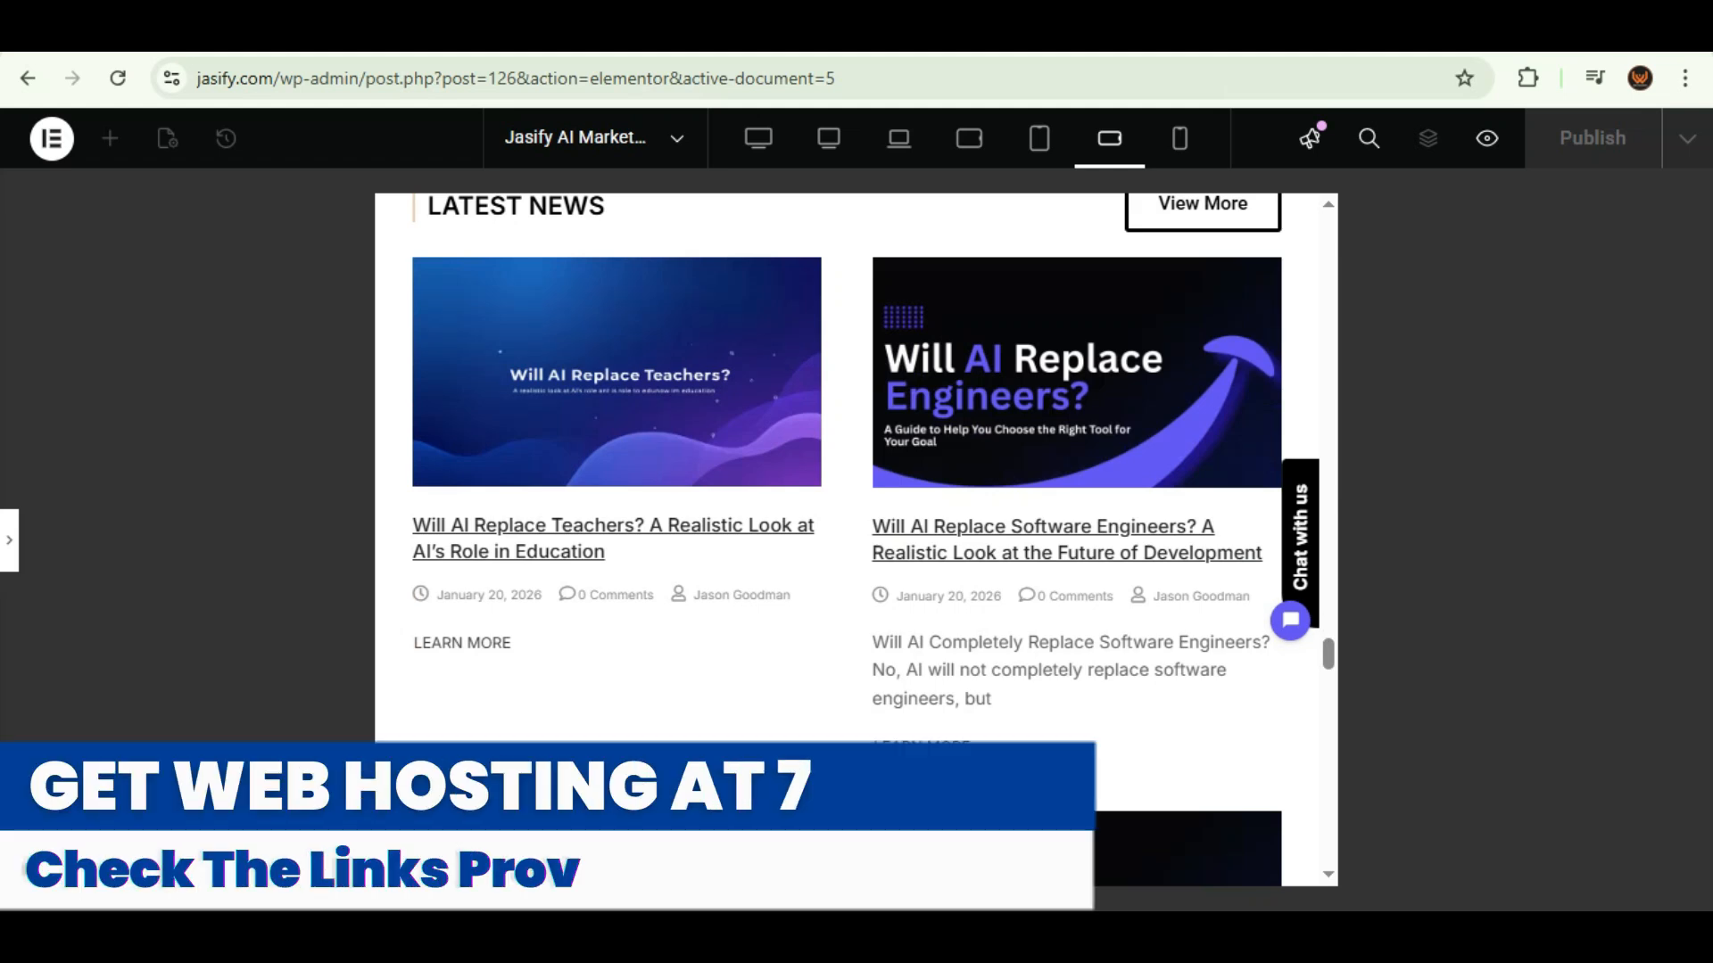
pyautogui.hotkey('ctrl', 'p')
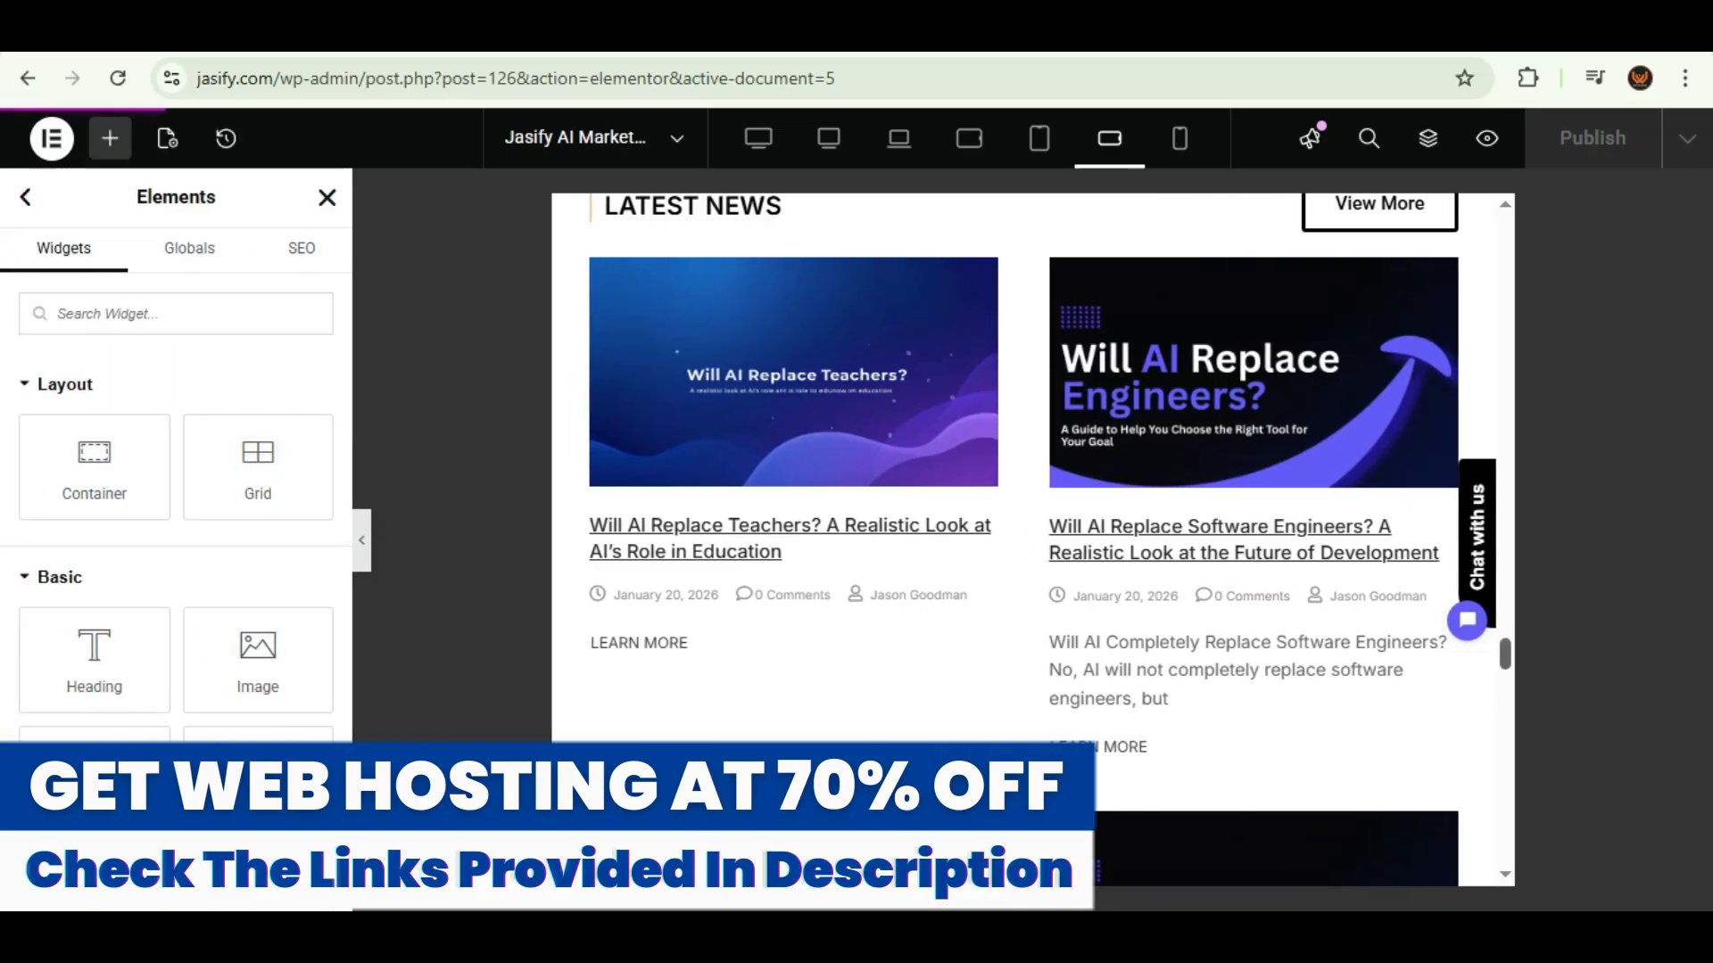
pyautogui.scroll(6, 1032, 539)
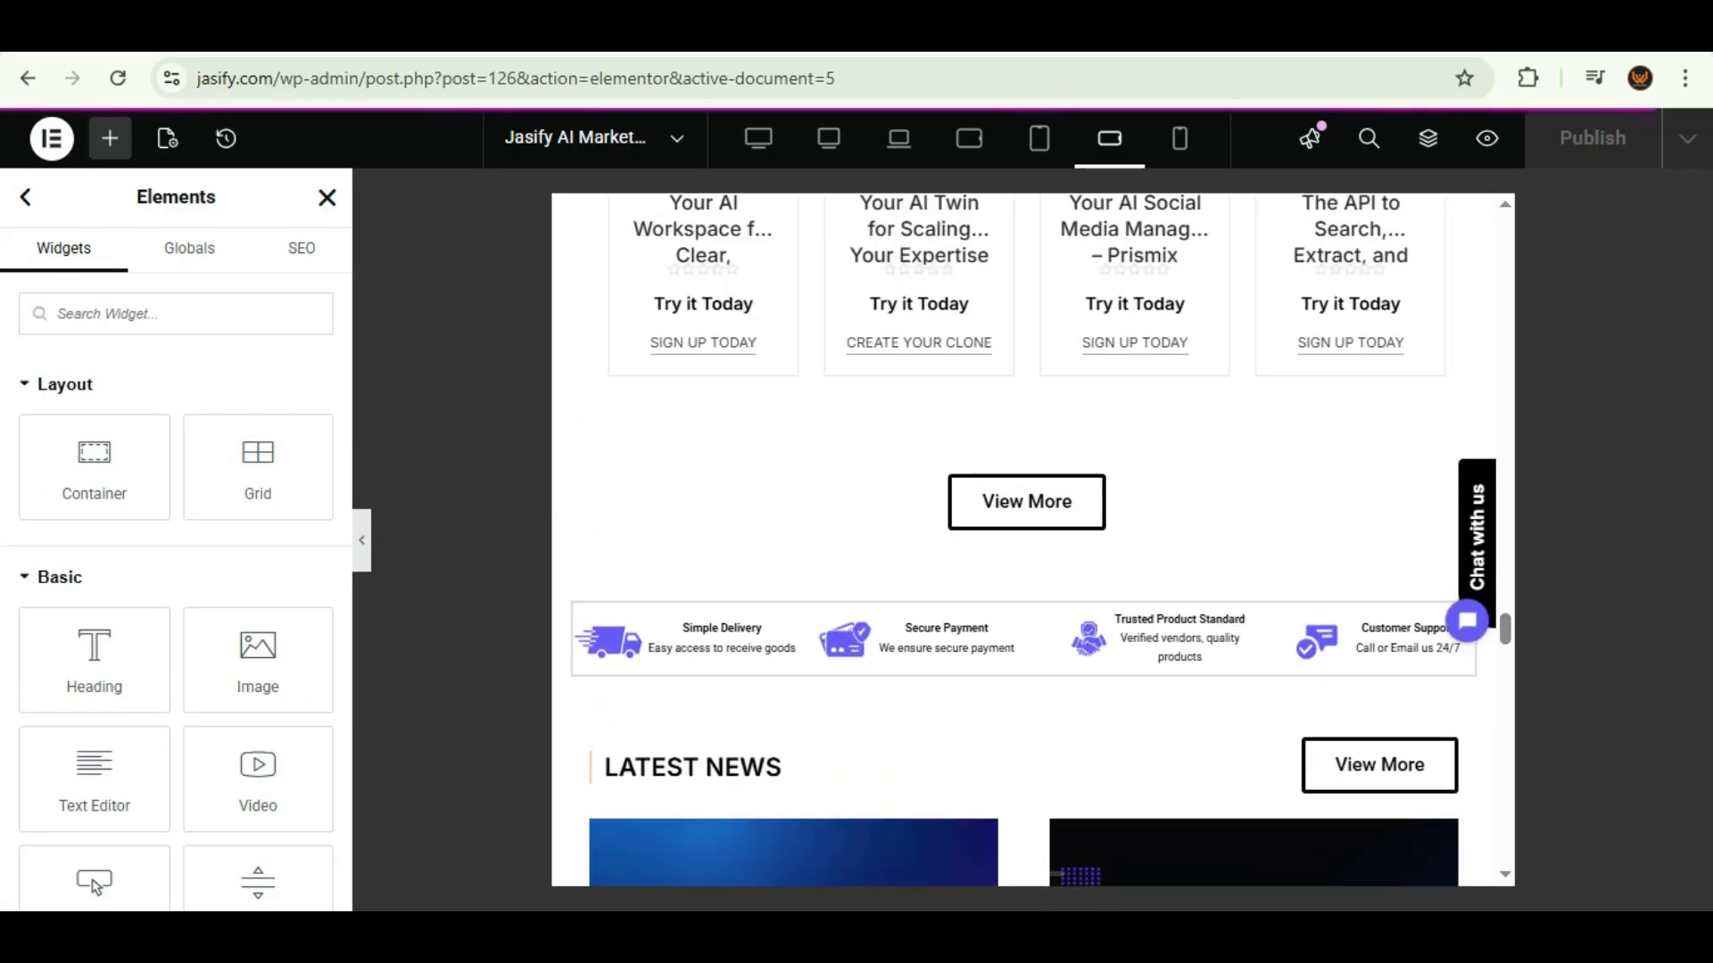